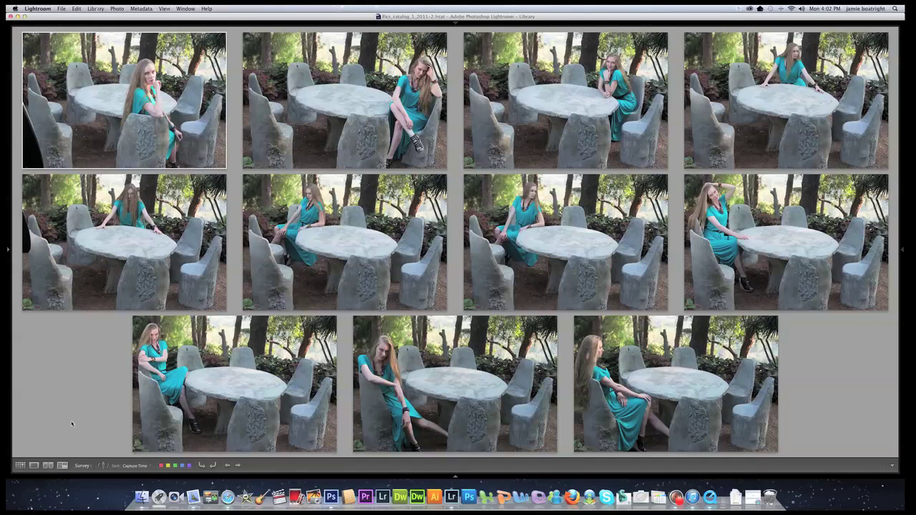
Step: Show the first shot in Loupe view and step forward through the next eight photos
left_click(34, 465)
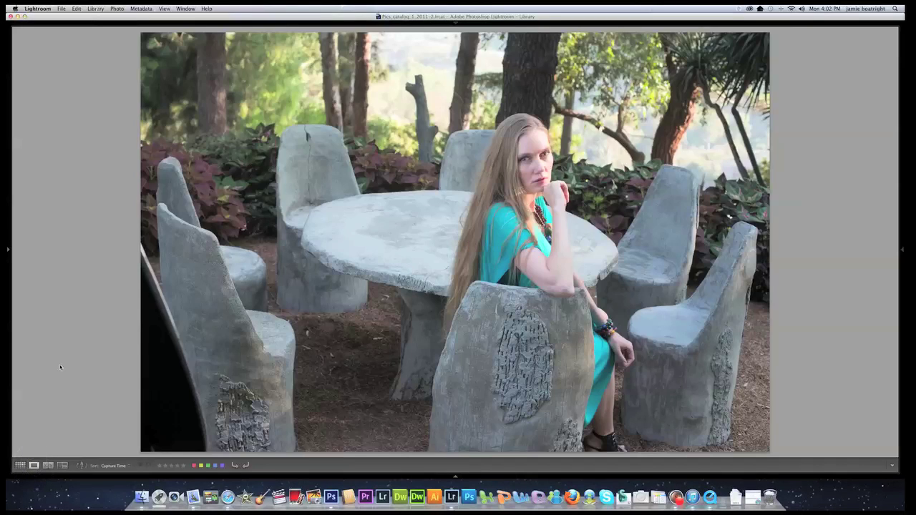
key("Right")
key("Right")
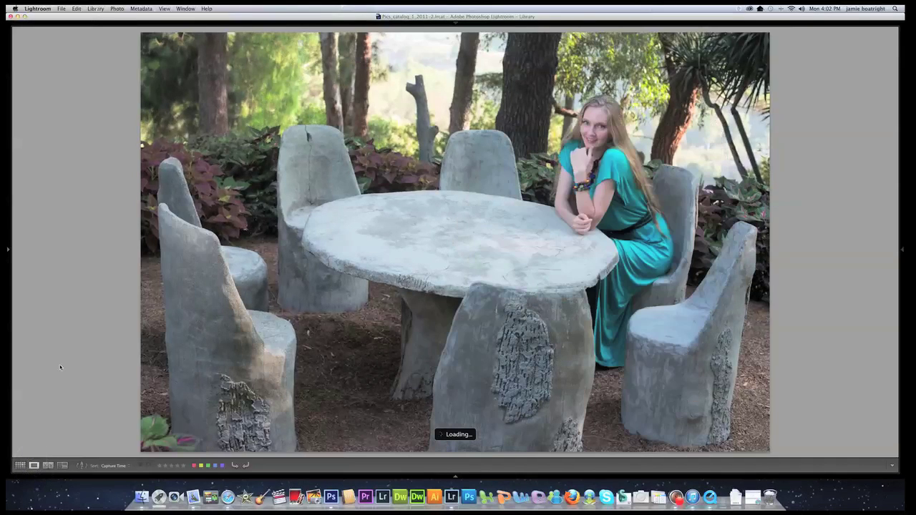
key("Right")
key("Right")
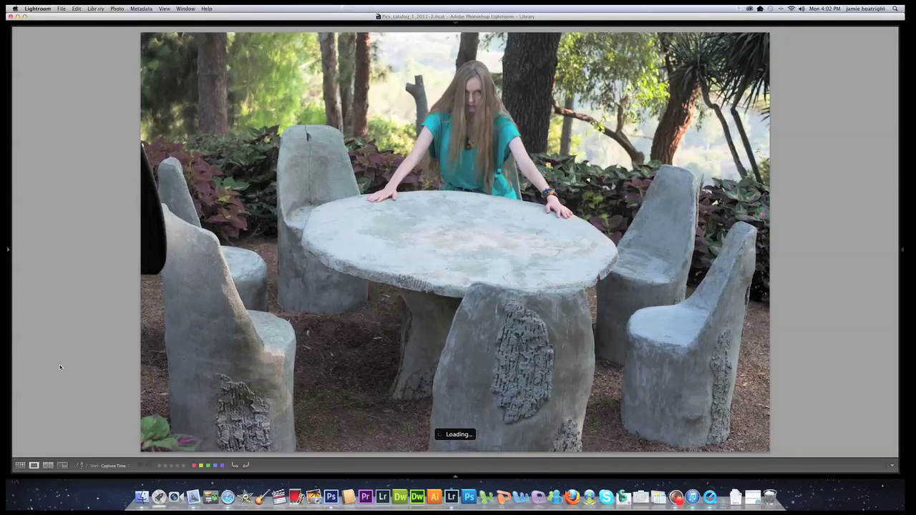
key("Right")
key("Right")
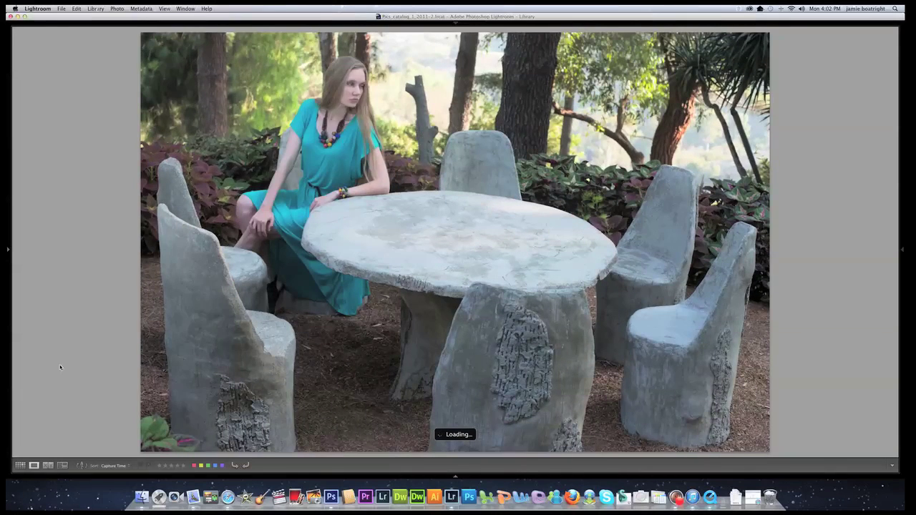
key("Right")
key("Right")
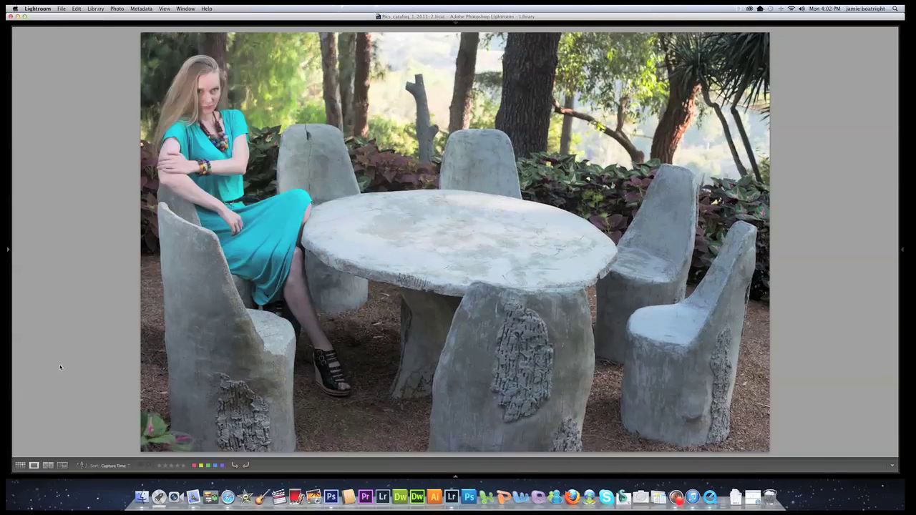
key("Right")
key("Right")
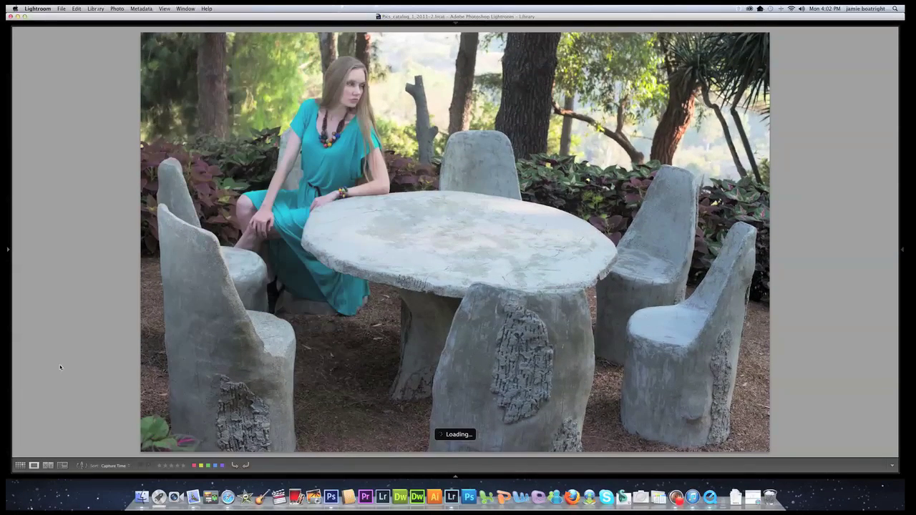
key("Right")
key("Right")
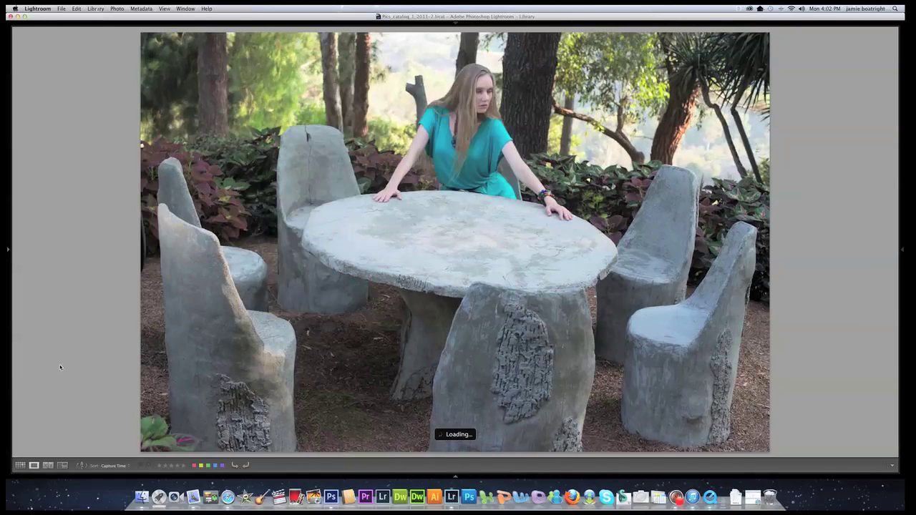
key("Right")
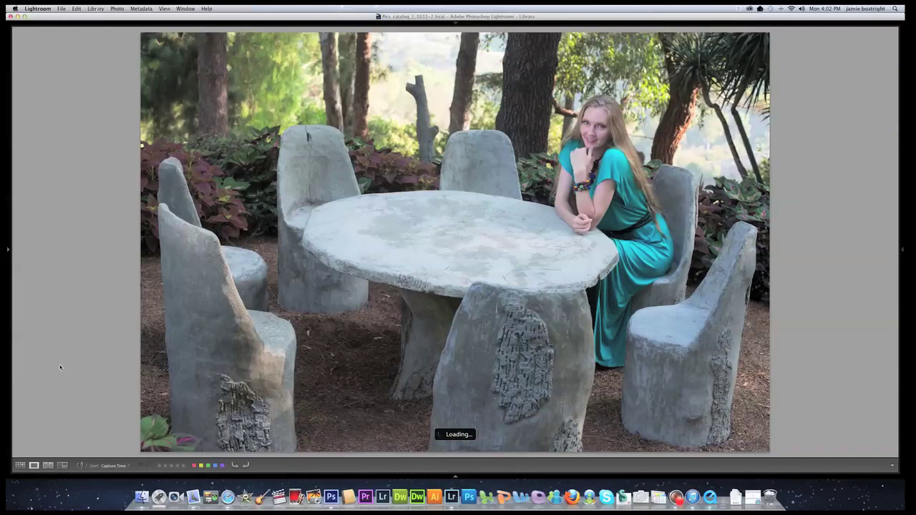
key("Right")
key("Right")
key("Right")
key("Right")
key("Right")
key("Right")
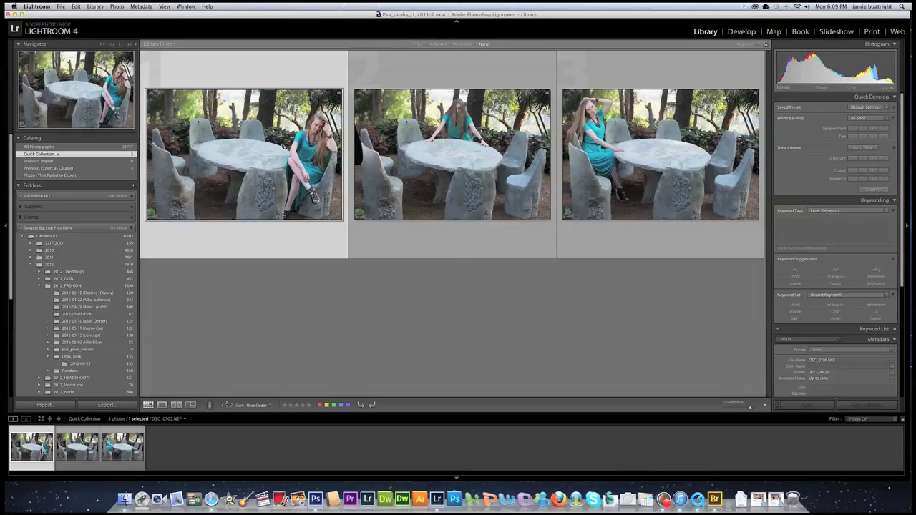
Step: Open the seated, legs-crossed Quick Collection photo full size in the Develop module
double_click(285, 146)
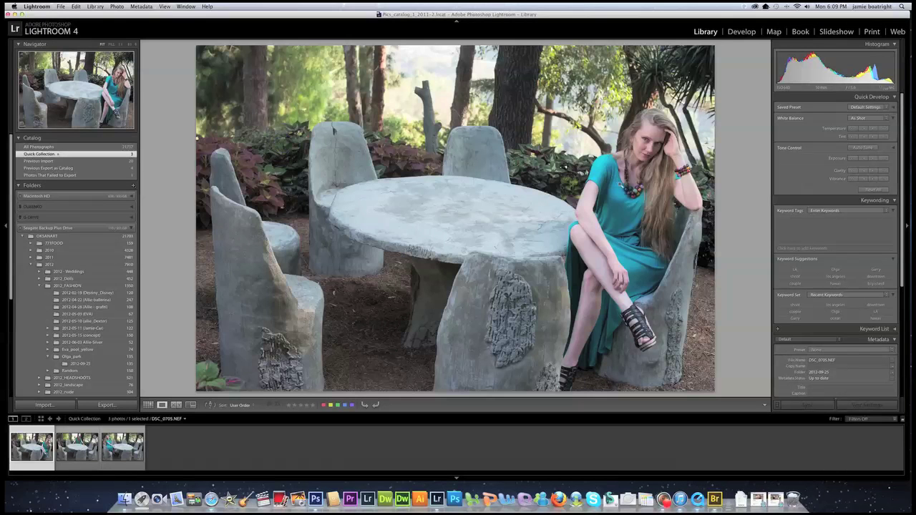
left_click(742, 33)
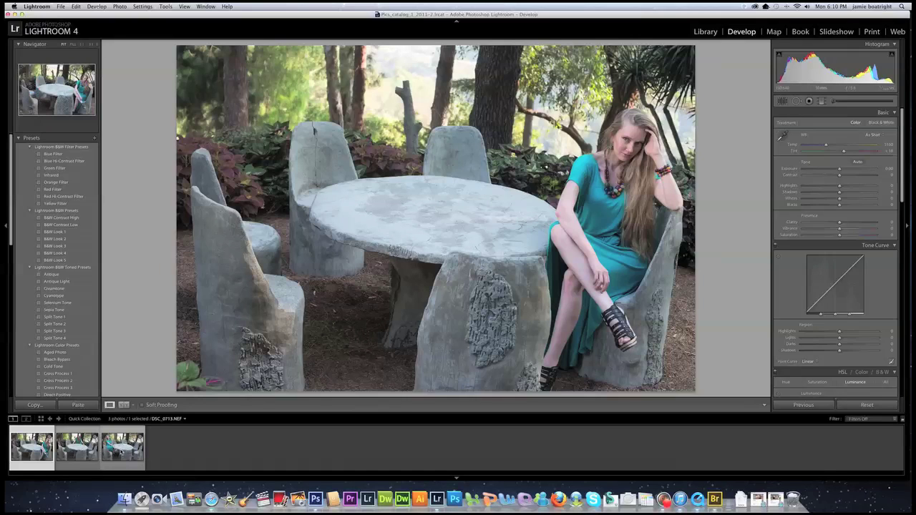
Step: Select all three filmstrip photos, then open and cancel the Sync settings
left_click(122, 447, "shift")
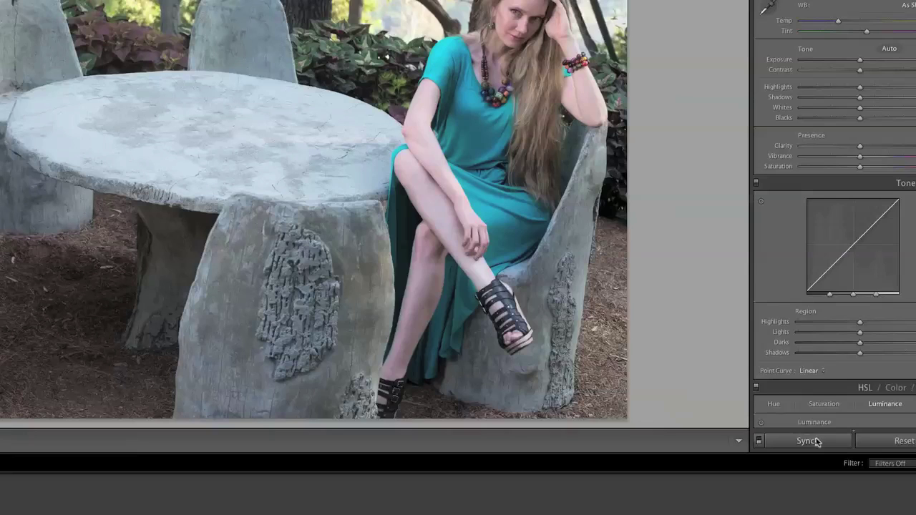
left_click(815, 441)
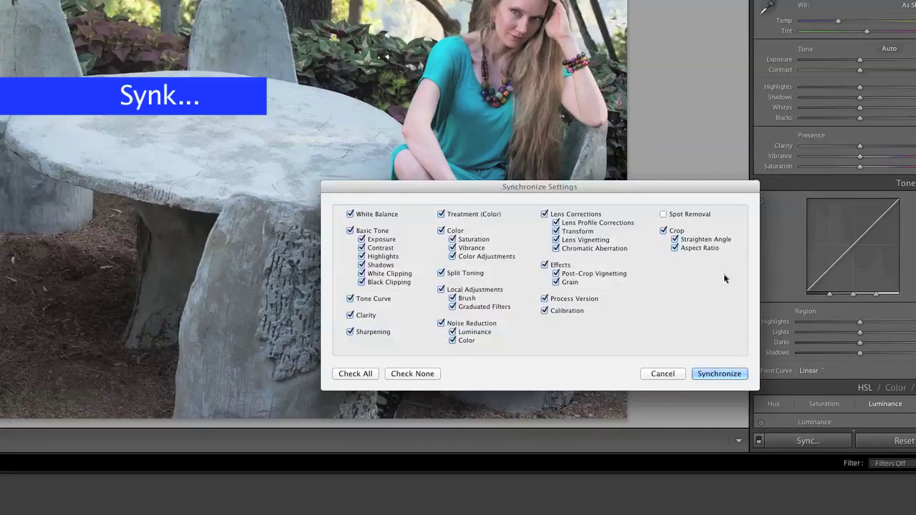
left_click(671, 374)
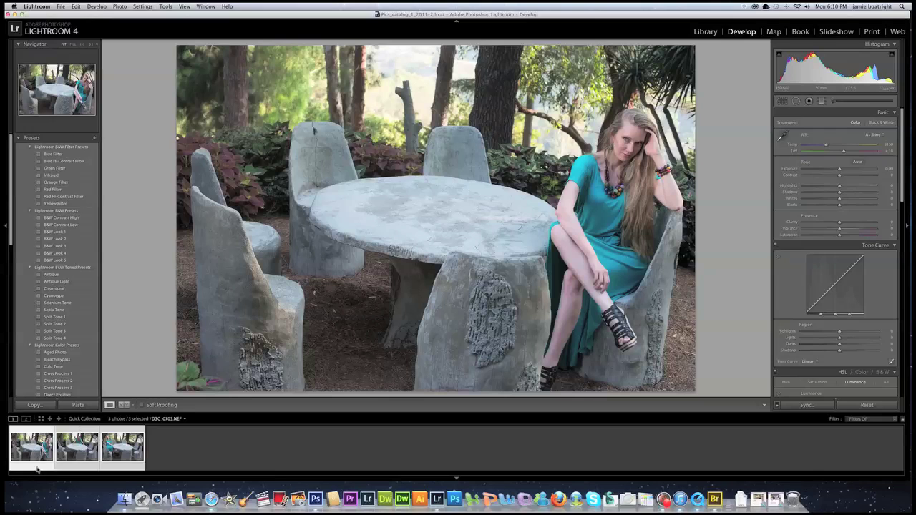
Step: Deselect the filmstrip, then reselect all three Quick Collection photos
left_click(152, 442)
left_click(33, 447)
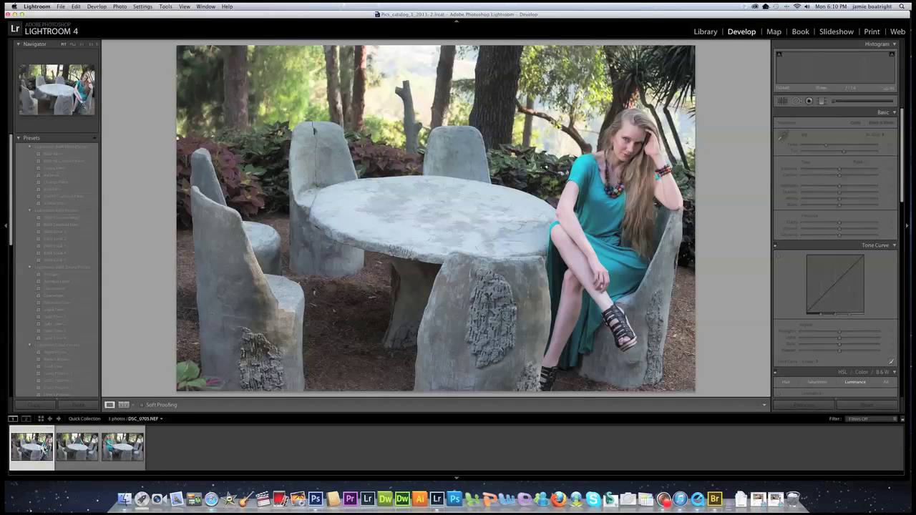
left_click(123, 445, "shift")
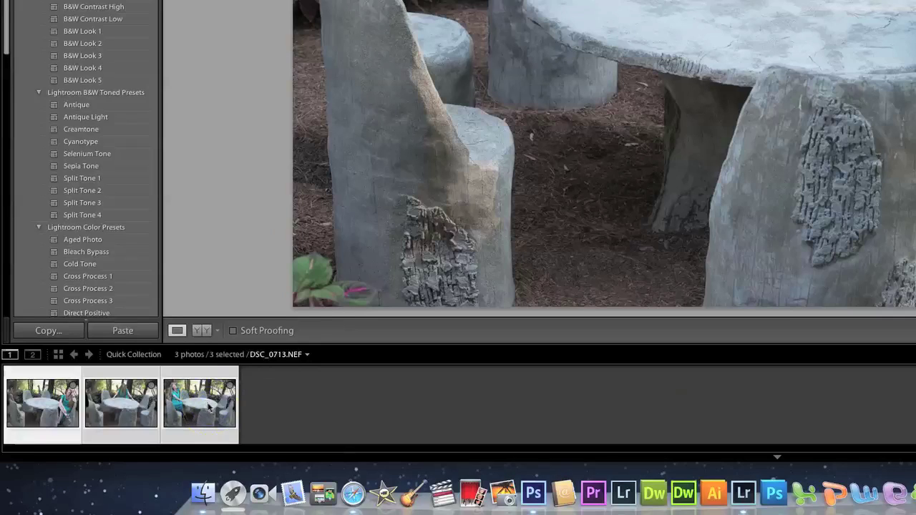
Step: Send the three photos to Photoshop with Edit In > Open as Layers, choosing Open Anyway
right_click(208, 405)
mouse_move(212, 403)
mouse_move(265, 232)
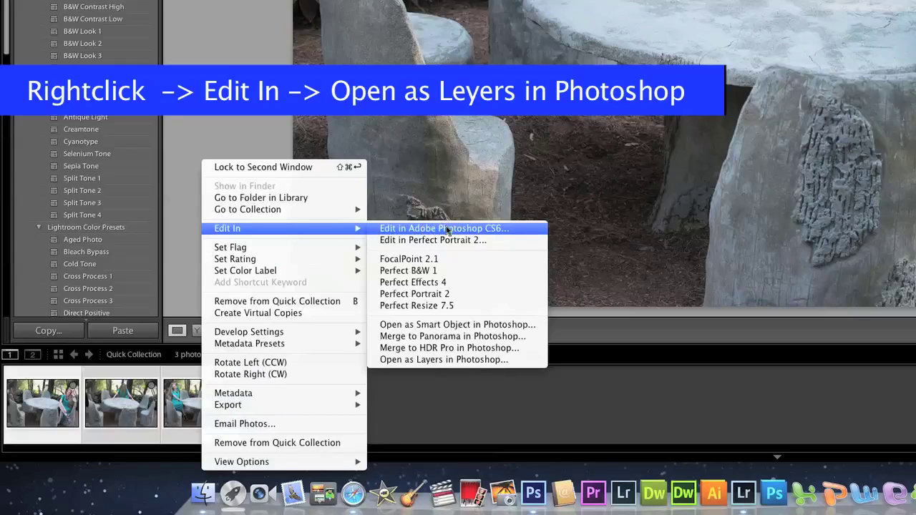
left_click(468, 364)
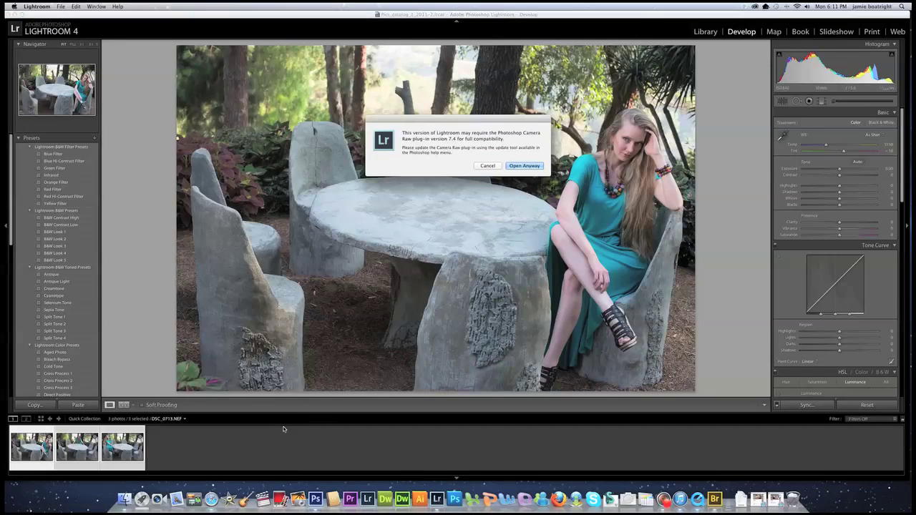
left_click(526, 165)
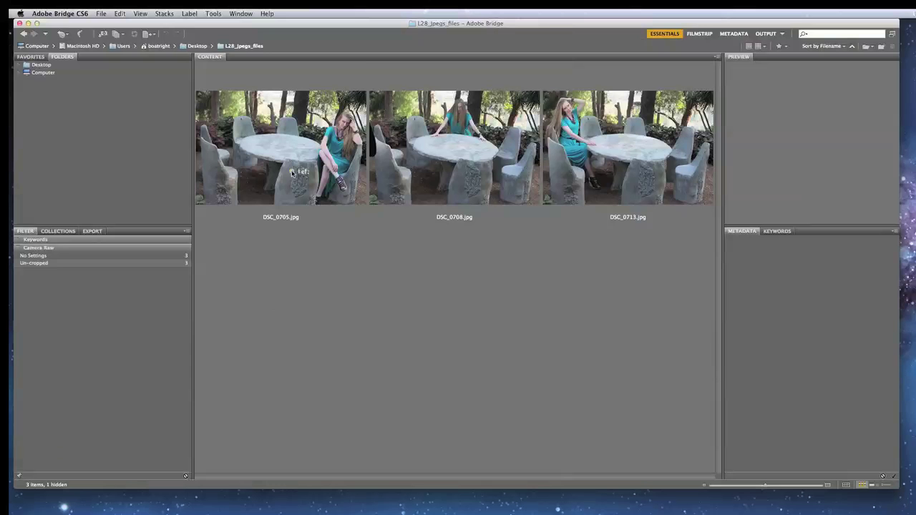
Step: Load DSC_0705.jpg, DSC_0708.jpg and DSC_0713.jpg from Bridge into Photoshop as layers
left_click(251, 272)
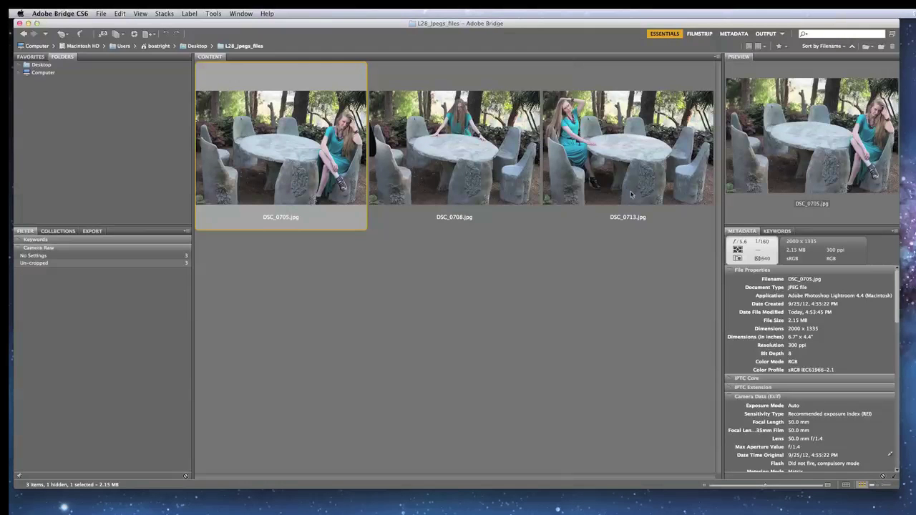
left_click(629, 196, "shift")
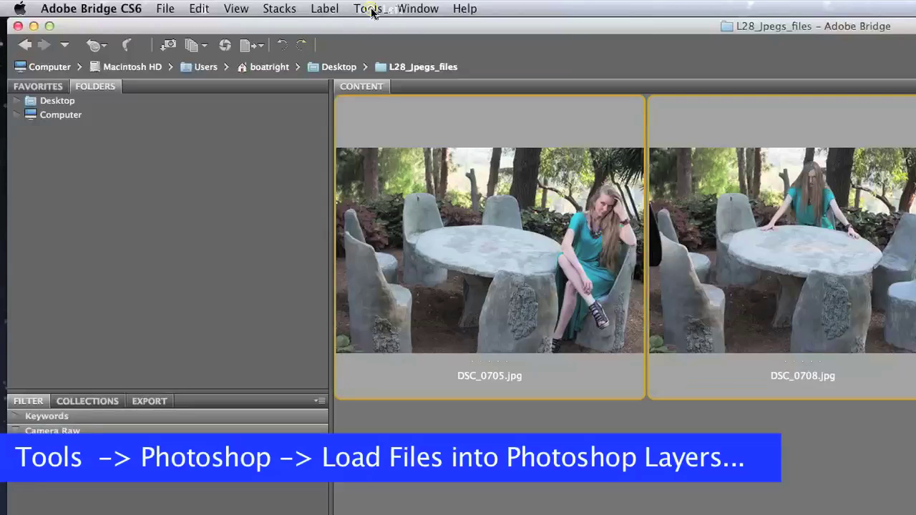
left_click(364, 13)
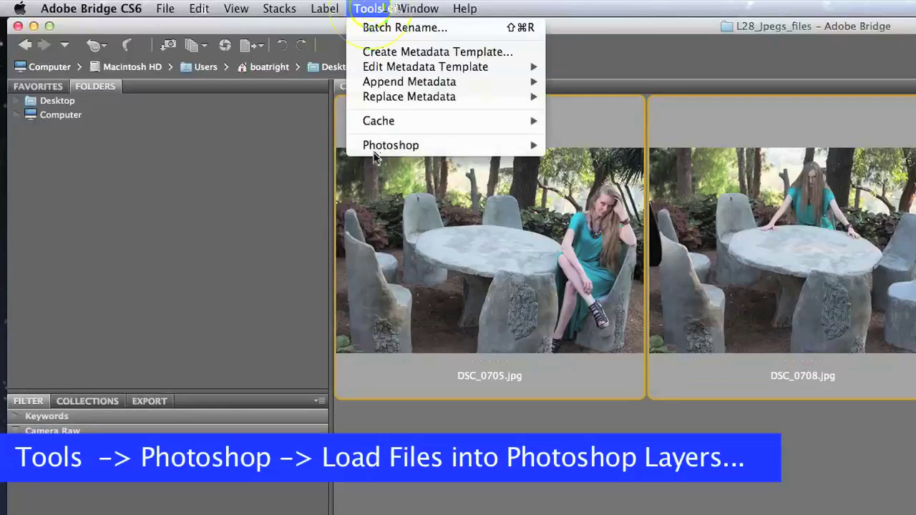
mouse_move(390, 147)
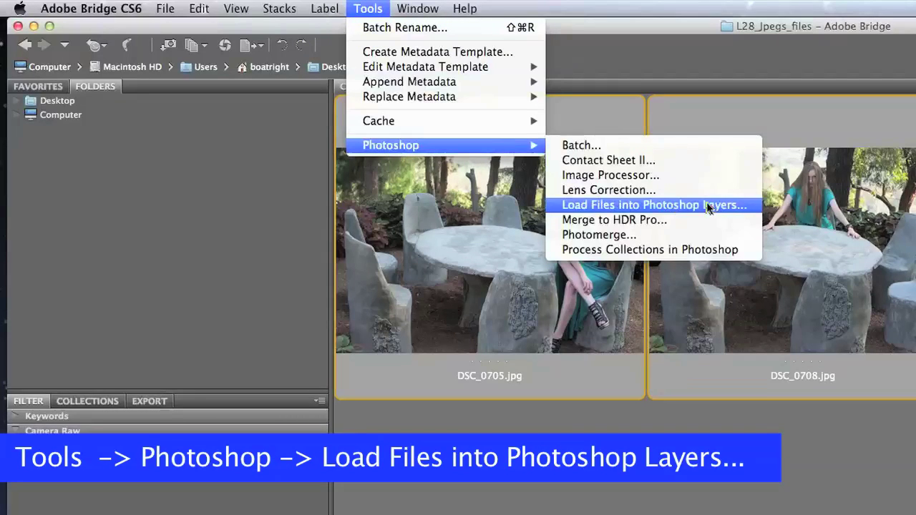
left_click(654, 205)
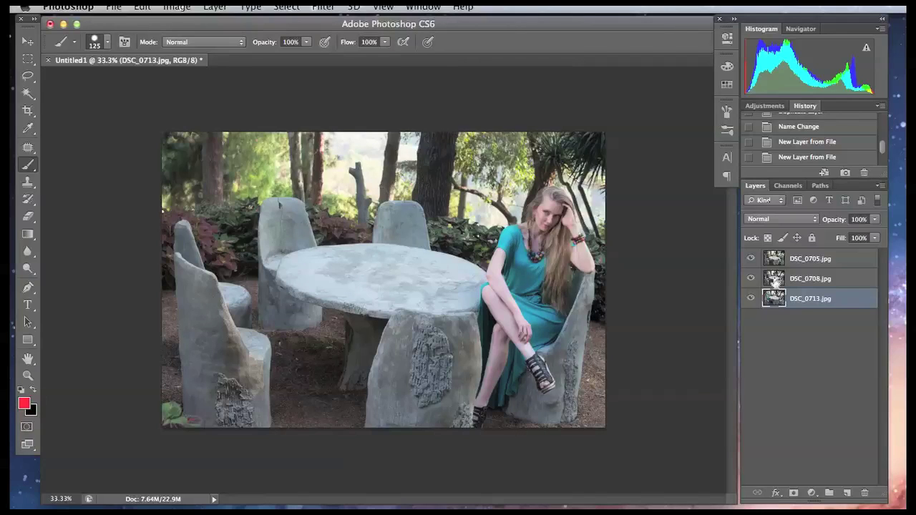
Step: Select the DSC_0705 and DSC_0713 photo layers in turn, ending on DSC_0705
left_click(846, 259)
left_click(846, 279)
left_click(844, 297)
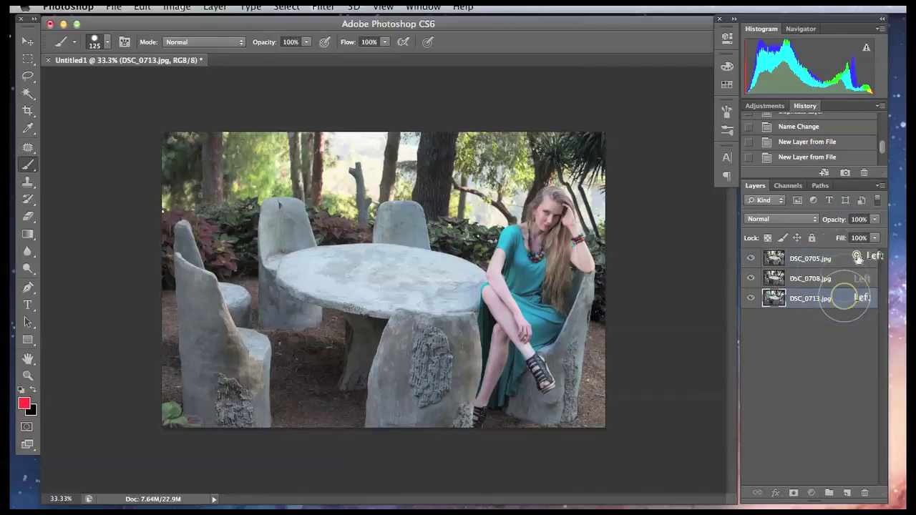
left_click(857, 257)
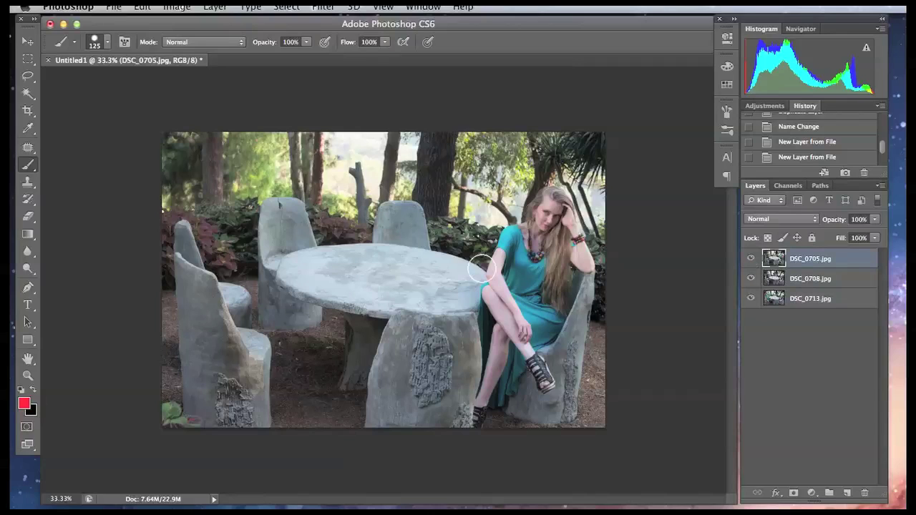
Step: Hide DSC_0705 and DSC_0708 to view each photo, then show both again
left_click(749, 259)
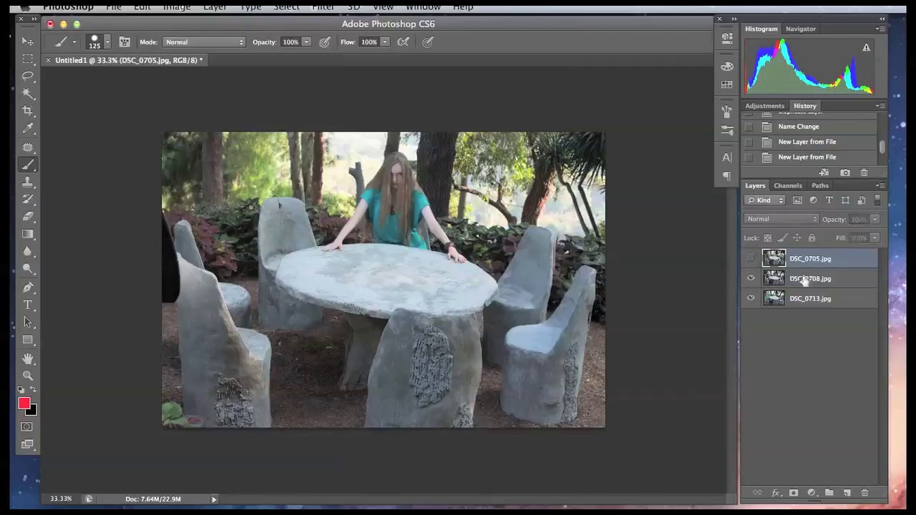
left_click(751, 279)
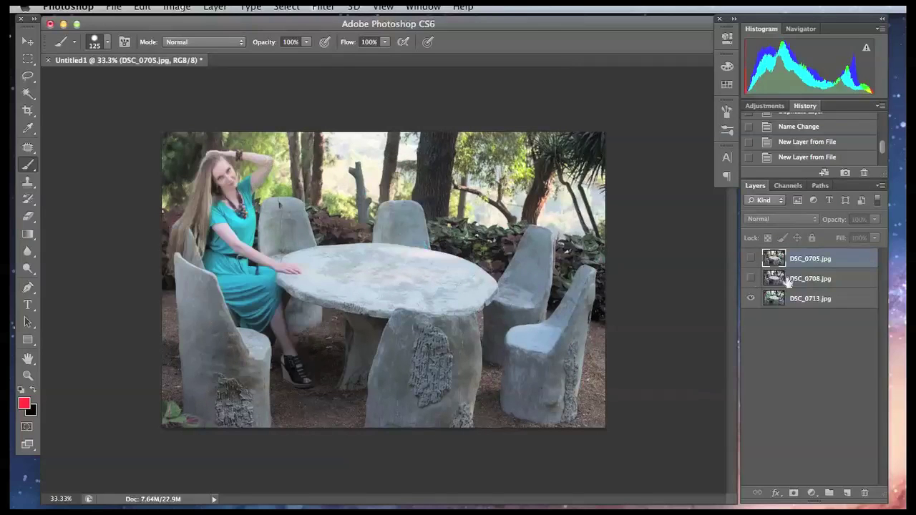
left_click(750, 258)
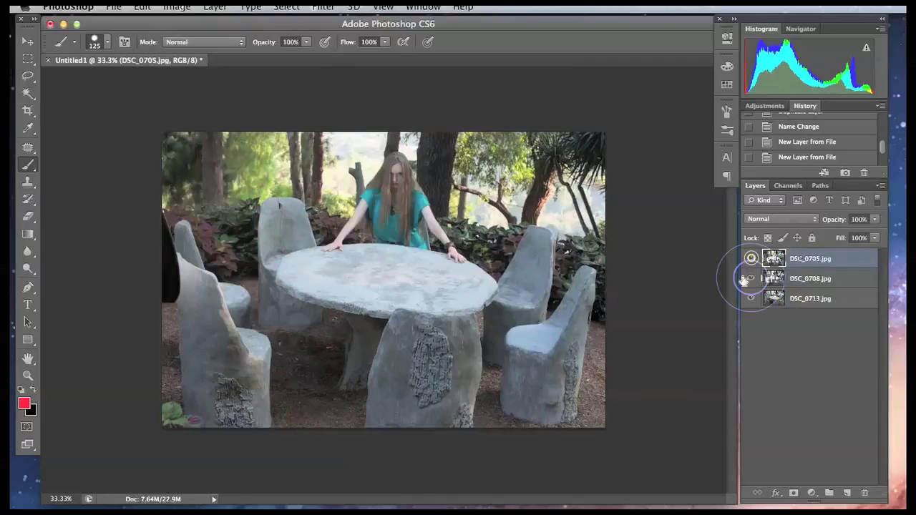
left_click(748, 279)
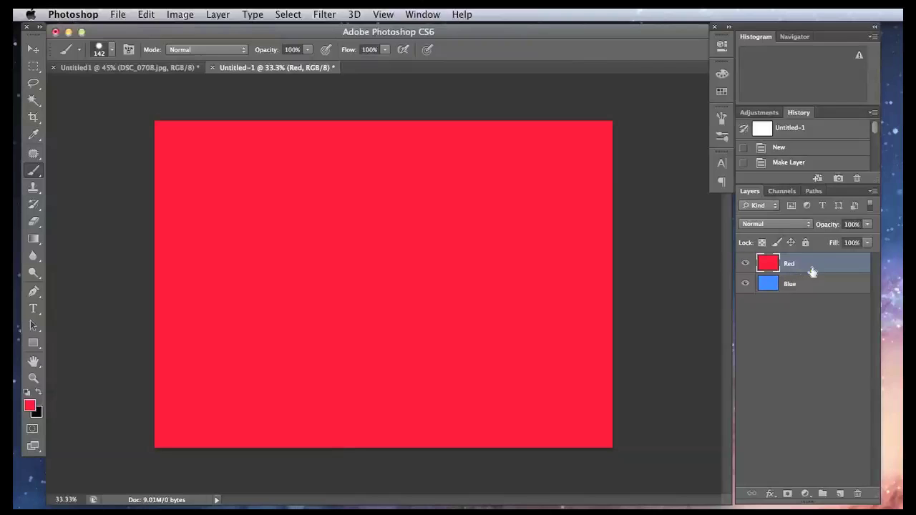
Step: Paint red on the Red layer, toggle it to reveal Blue beneath, and add a layer mask
left_click(337, 436)
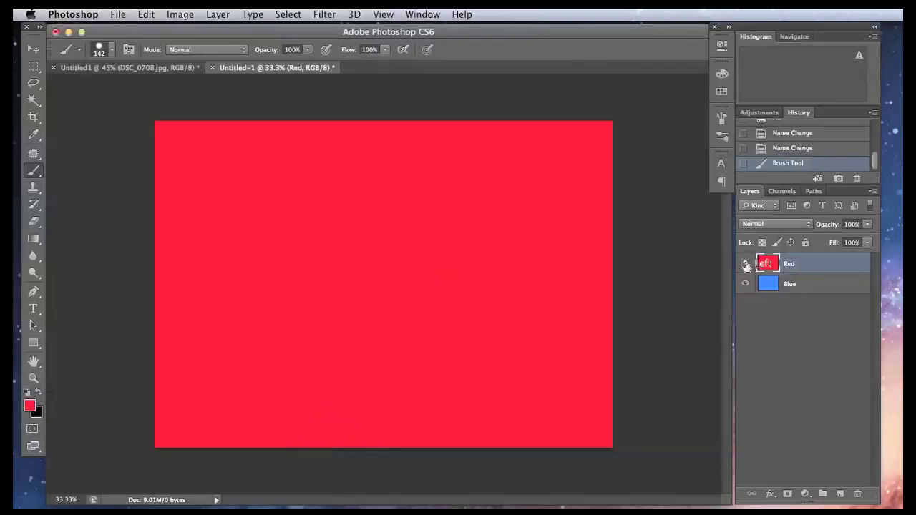
left_click(746, 264)
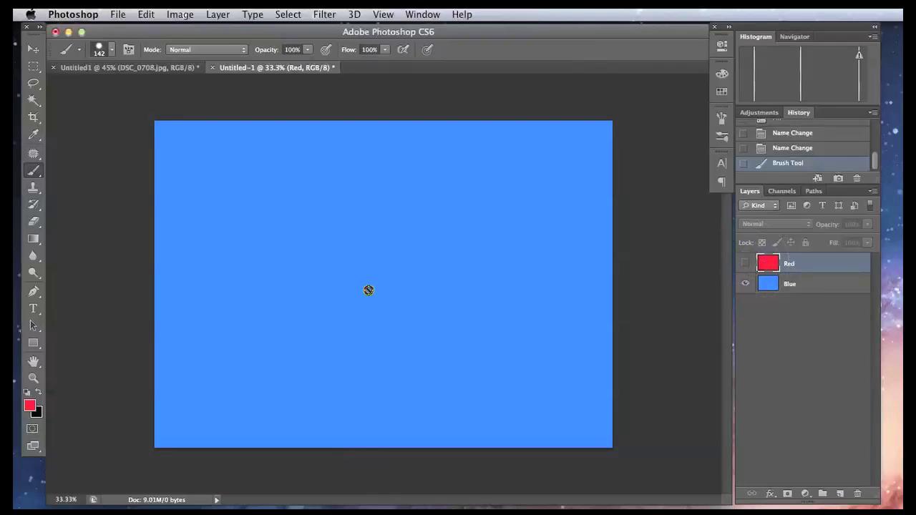
left_click(745, 264)
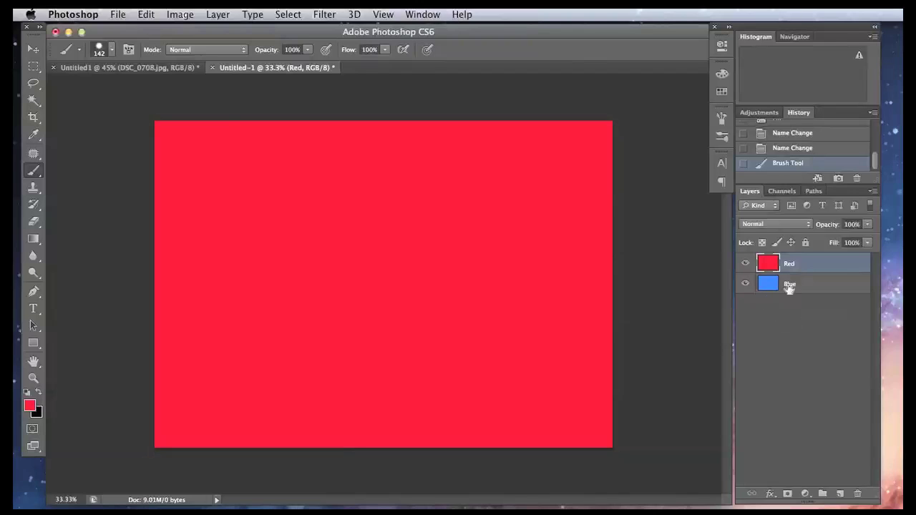
left_click(810, 265)
left_click(788, 494)
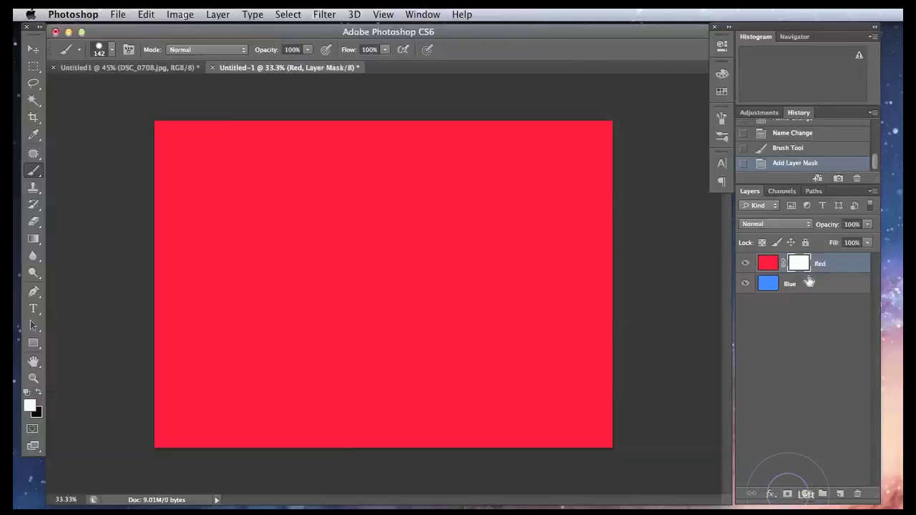
mouse_move(800, 274)
left_mouse_down()
mouse_move(794, 269)
mouse_move(807, 267)
left_mouse_up()
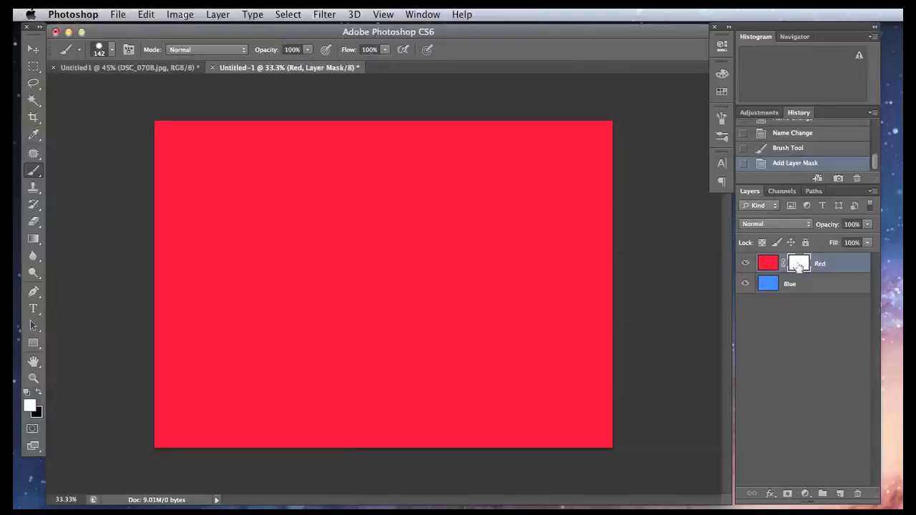
left_click(769, 264)
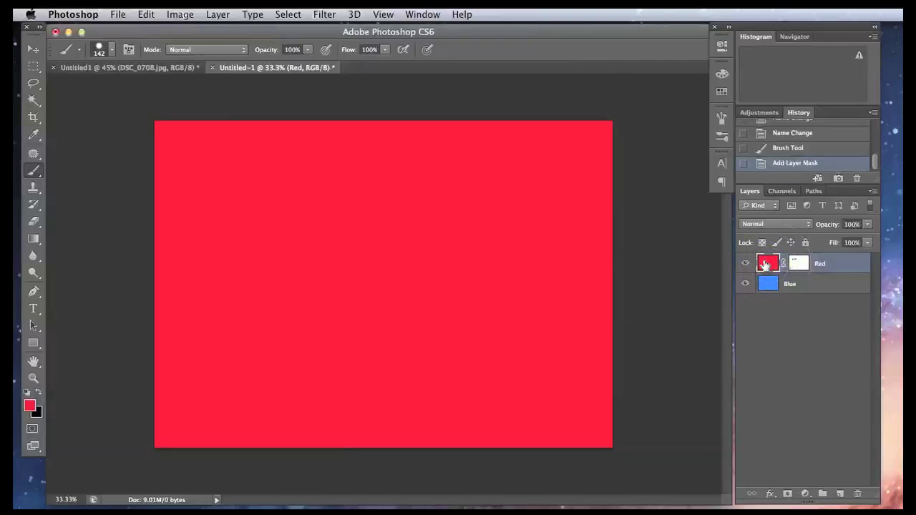
left_click(799, 264)
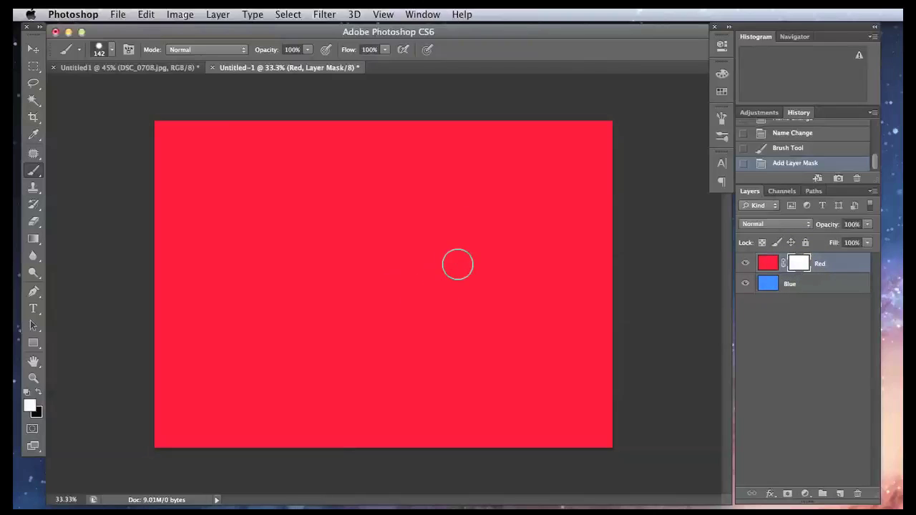
left_click(34, 172)
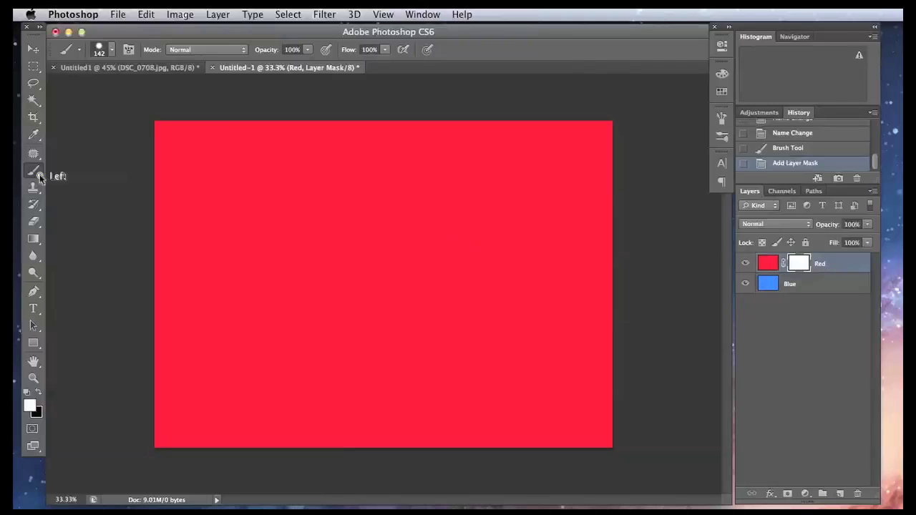
Step: Switch to black and paint a hard-edged S-shaped stroke on the mask to reveal blue
left_click(39, 393)
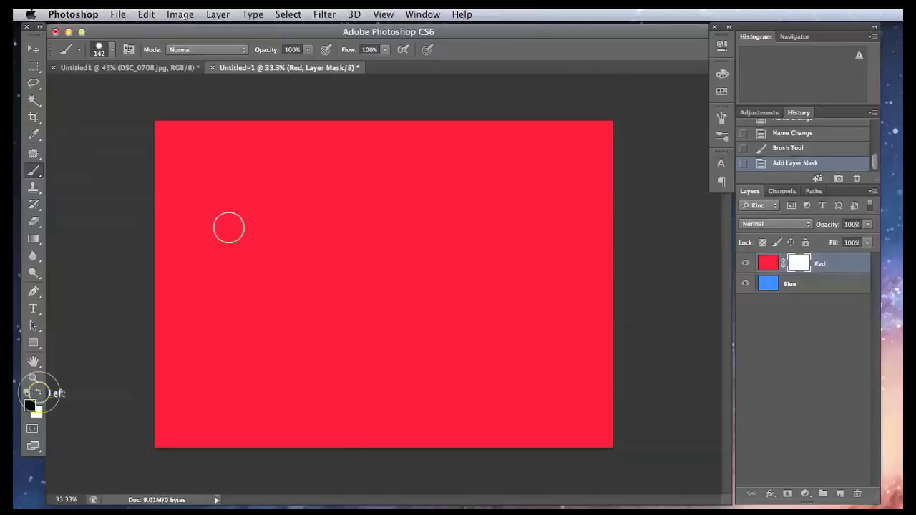
left_click(311, 149)
mouse_move(311, 149)
left_mouse_down()
mouse_move(246, 180)
mouse_move(228, 206)
mouse_move(238, 237)
mouse_move(302, 240)
mouse_move(354, 219)
mouse_move(394, 221)
mouse_move(341, 319)
mouse_move(440, 326)
left_mouse_up()
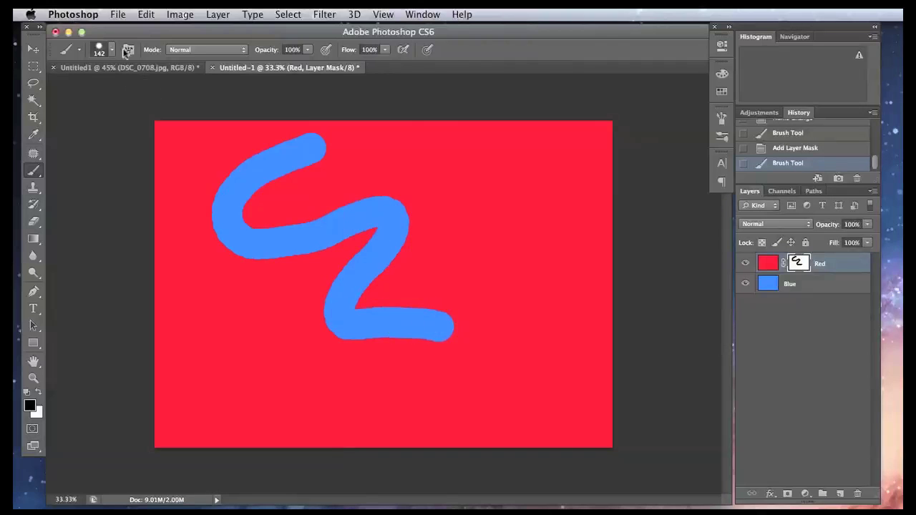
Step: Set brush hardness to 0% and paint a large soft-edged blue blob on the right
left_click(111, 52)
key("Tab")
type("0")
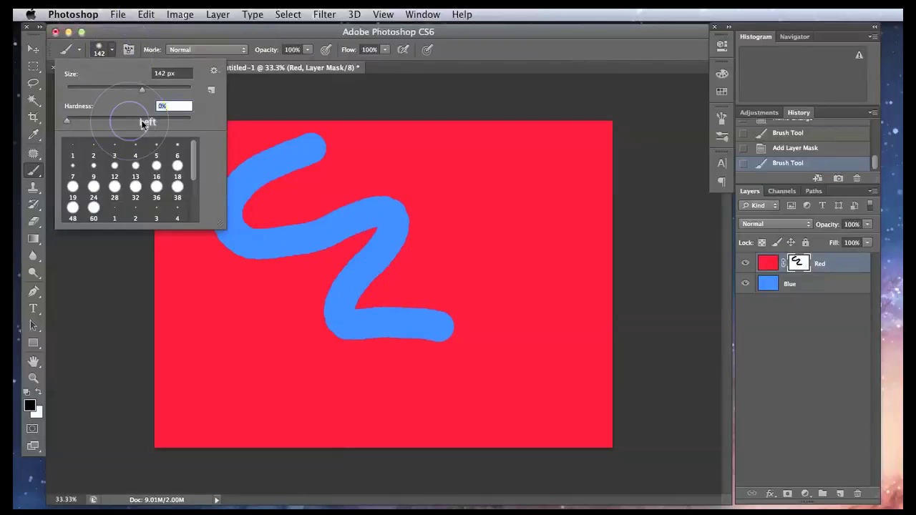
mouse_move(443, 171)
left_mouse_down()
mouse_move(493, 207)
mouse_move(508, 316)
mouse_move(548, 360)
mouse_move(547, 404)
left_mouse_up()
mouse_move(485, 232)
left_mouse_down()
mouse_move(552, 273)
mouse_move(543, 327)
mouse_move(560, 344)
mouse_move(553, 368)
mouse_move(494, 215)
left_mouse_up()
Step: Restore brush hardness to 100% and paint another hard-edged stroke through the middle
left_click(112, 49)
left_click(150, 114)
mouse_move(390, 168)
left_mouse_down()
mouse_move(315, 217)
mouse_move(264, 367)
mouse_move(346, 405)
mouse_move(383, 400)
left_mouse_up()
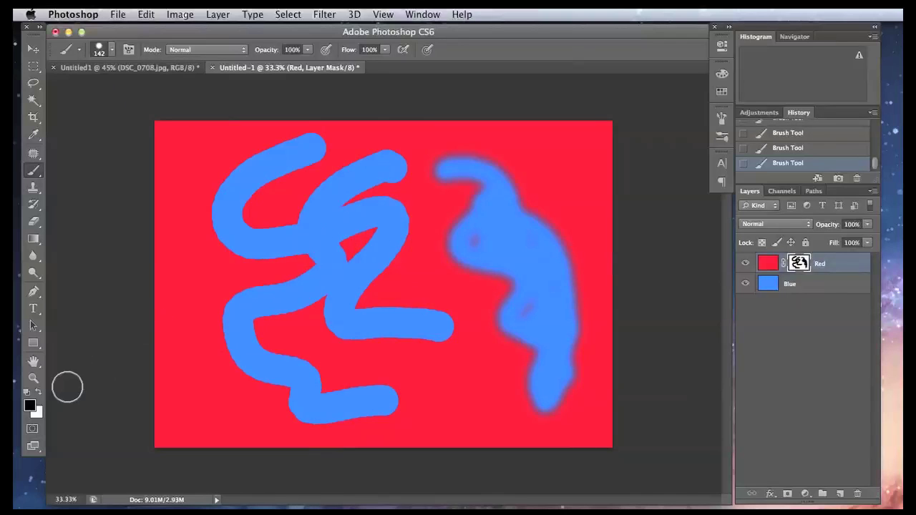
Step: Make pure white the foreground colour and paint over the soft blue blob to hide it
left_click(38, 392)
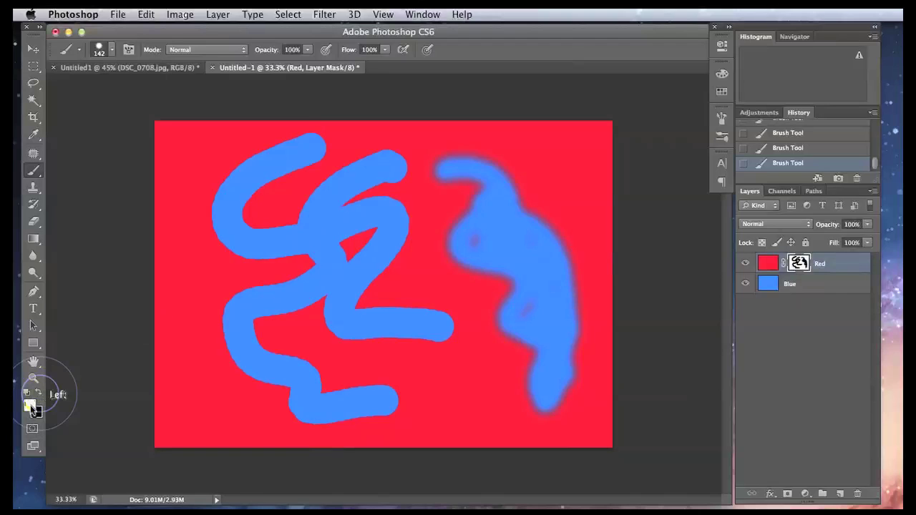
left_click(28, 409)
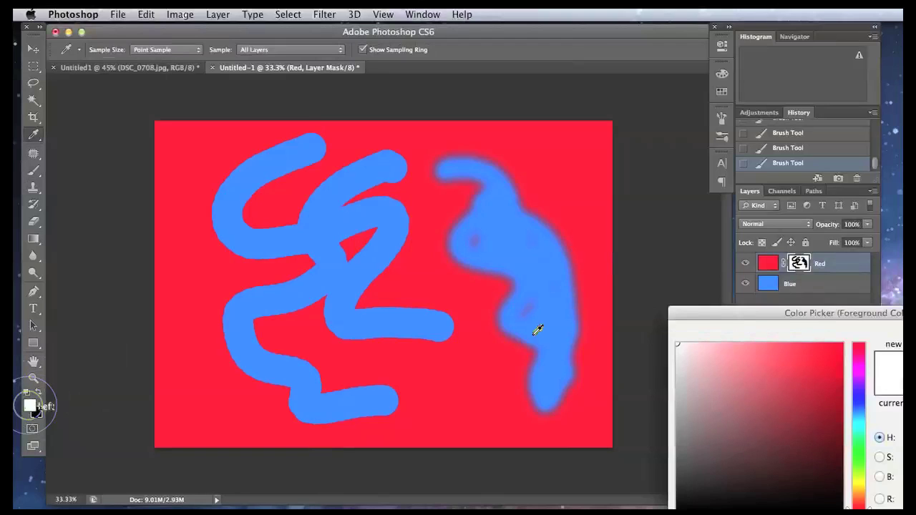
key("Escape")
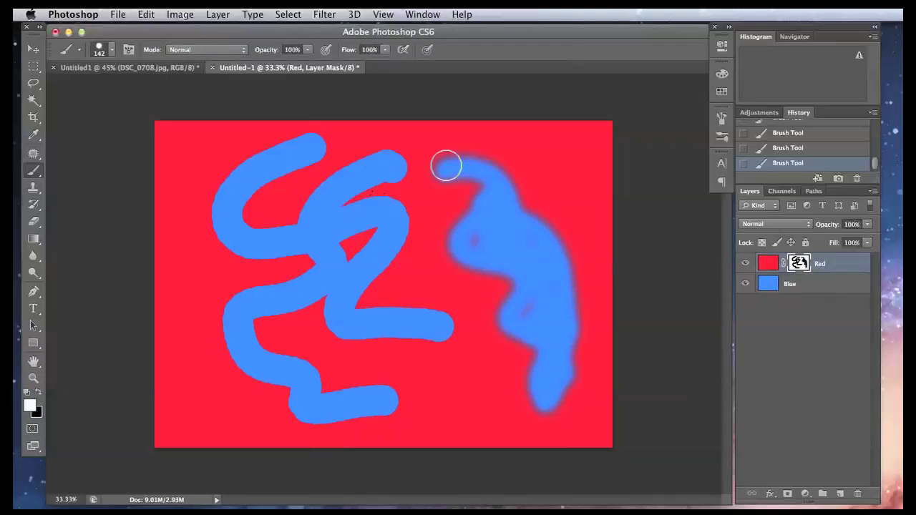
mouse_move(446, 161)
left_mouse_down()
mouse_move(473, 155)
mouse_move(475, 174)
mouse_move(516, 174)
mouse_move(473, 228)
mouse_move(461, 264)
mouse_move(544, 226)
mouse_move(513, 316)
mouse_move(567, 272)
mouse_move(513, 337)
mouse_move(536, 354)
mouse_move(589, 286)
mouse_move(568, 380)
mouse_move(528, 351)
left_mouse_up()
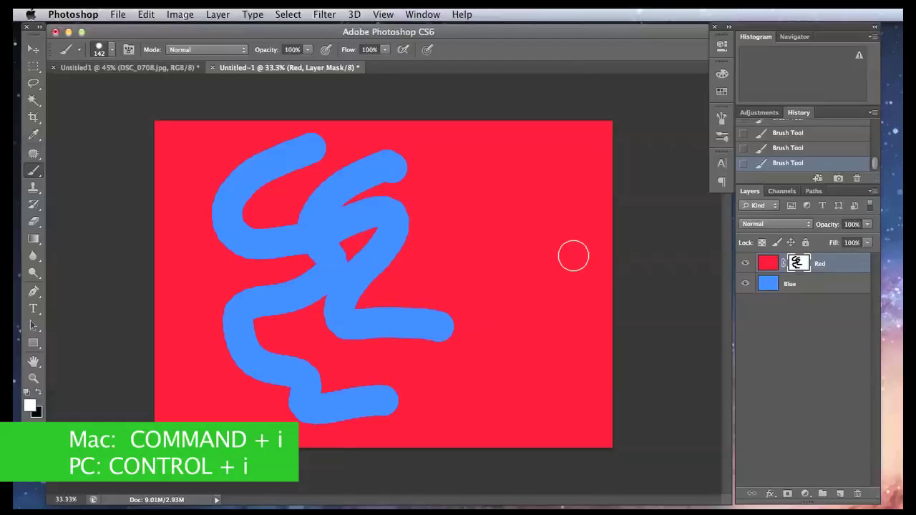
Step: Invert the Red layer's mask with Cmd+I and return to the Untitled1 photo document
key("super+i")
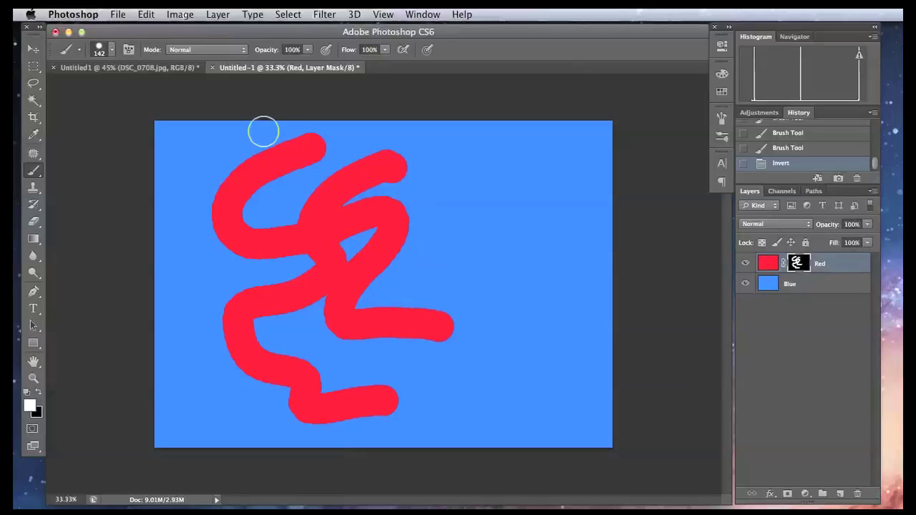
left_click(174, 68)
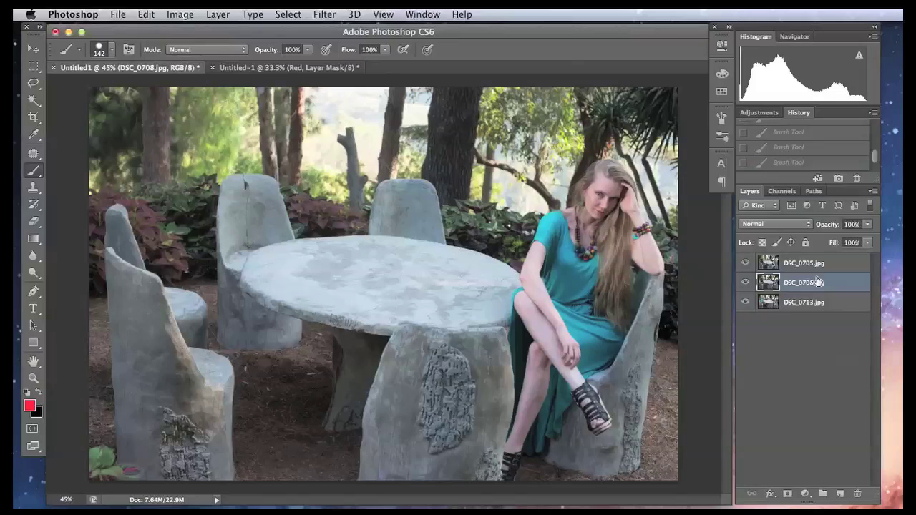
Step: Select DSC_0705, DSC_0708 and DSC_0713 and auto-align them with Auto projection
left_click(839, 263)
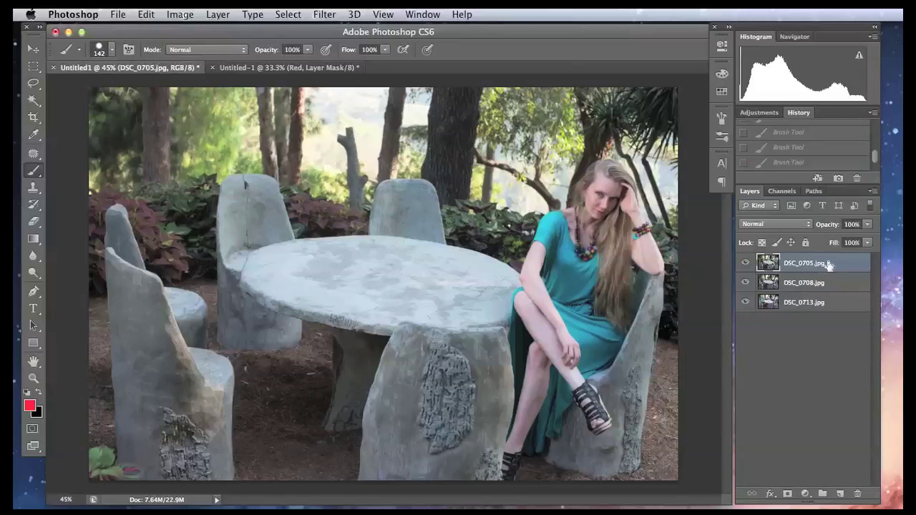
left_click(838, 302, "shift")
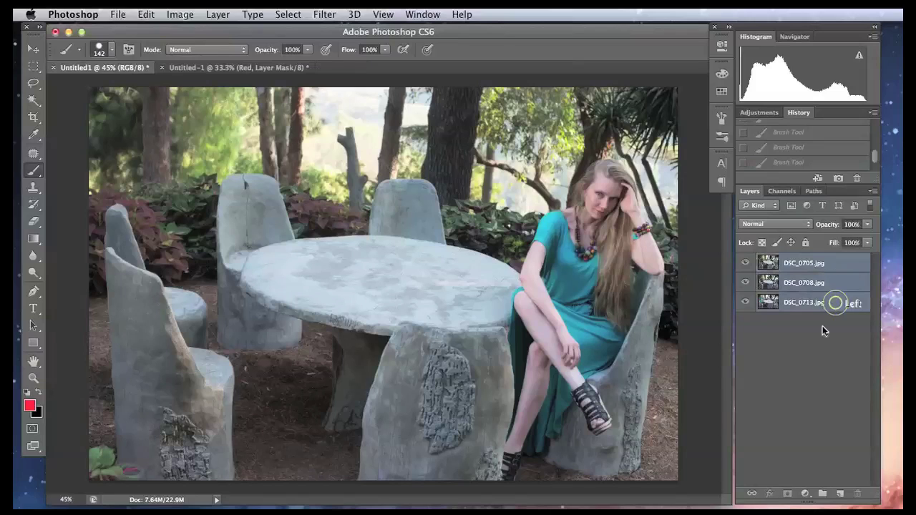
left_click(146, 14)
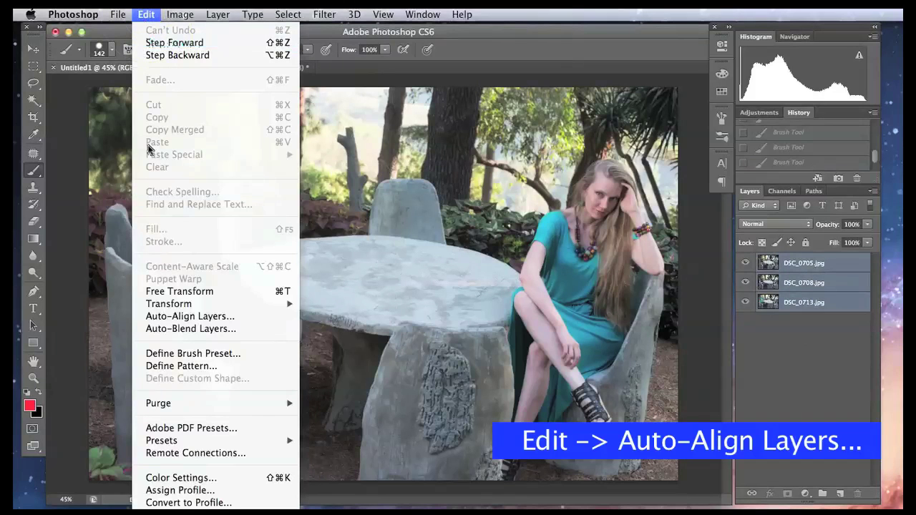
left_click(203, 322)
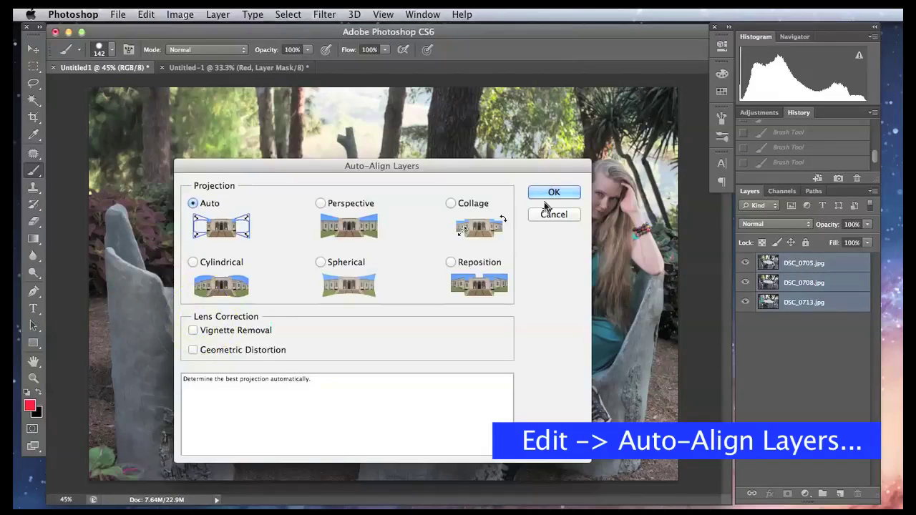
left_click(548, 193)
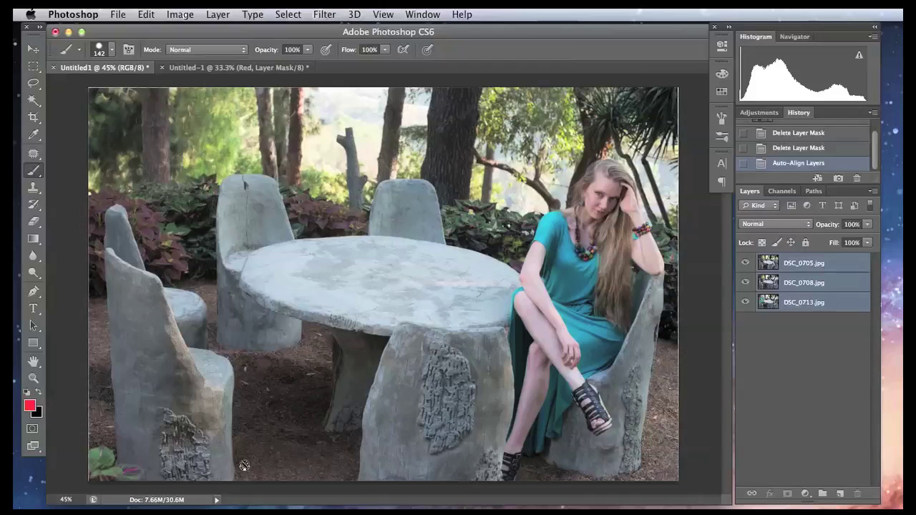
Step: Crop the top and left edges slightly inward to remove the uneven borders
left_click(33, 116)
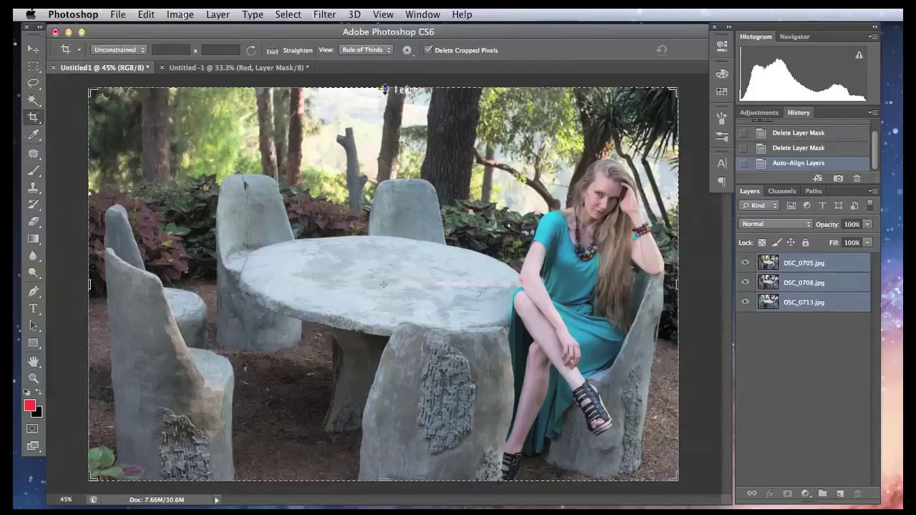
left_click(384, 89)
left_click_drag(384, 89, 384, 92)
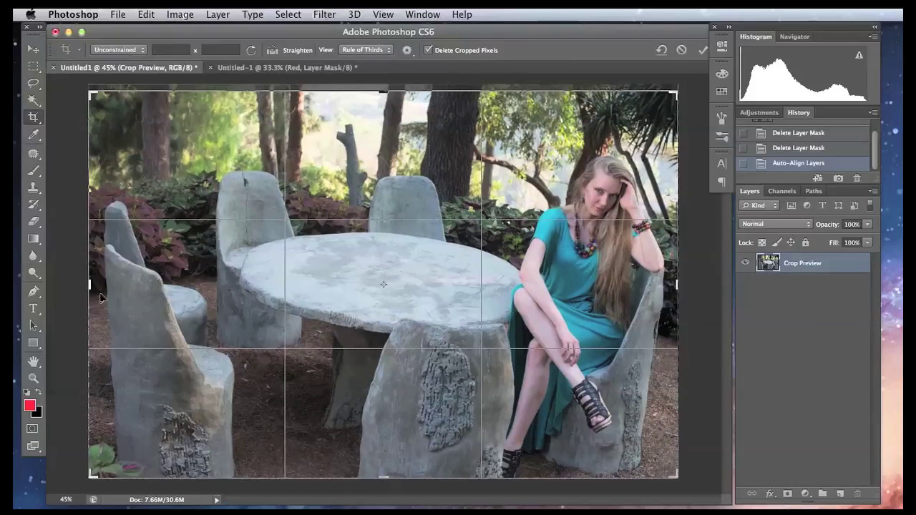
left_click_drag(91, 283, 93, 284)
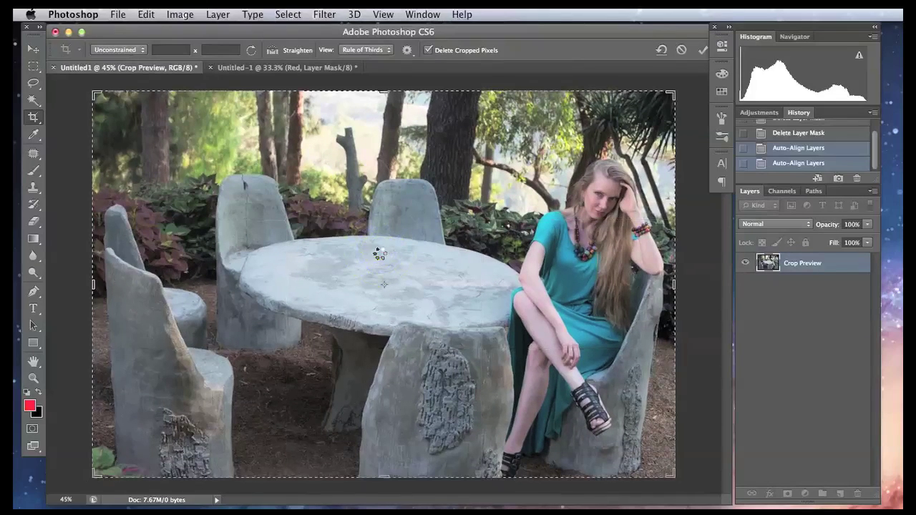
left_click(773, 340)
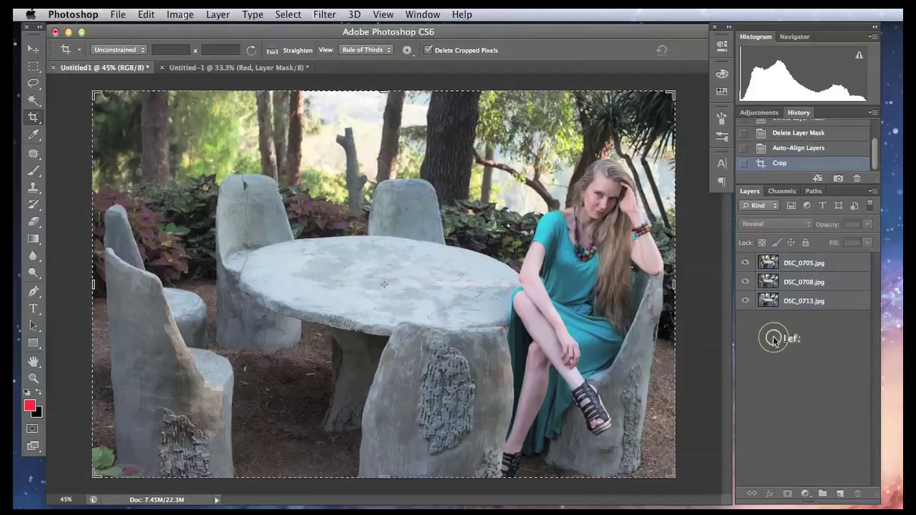
left_click(695, 344)
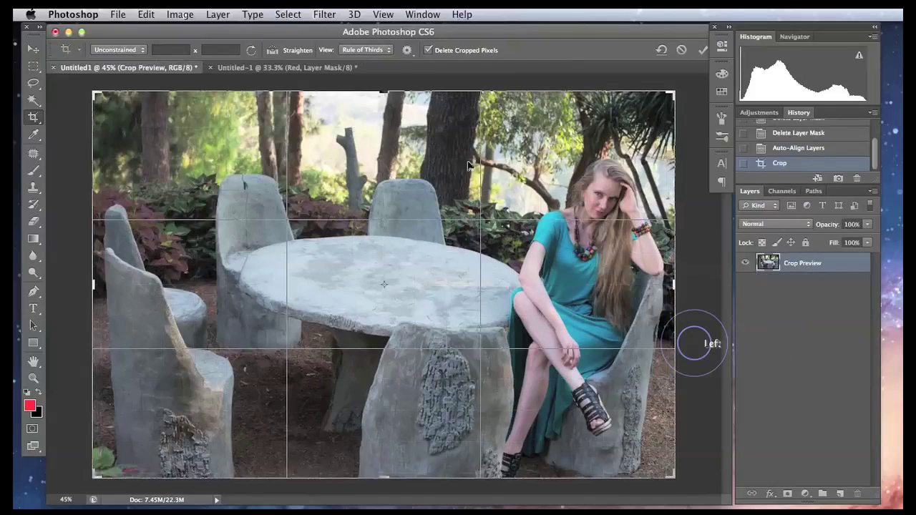
left_click(33, 66)
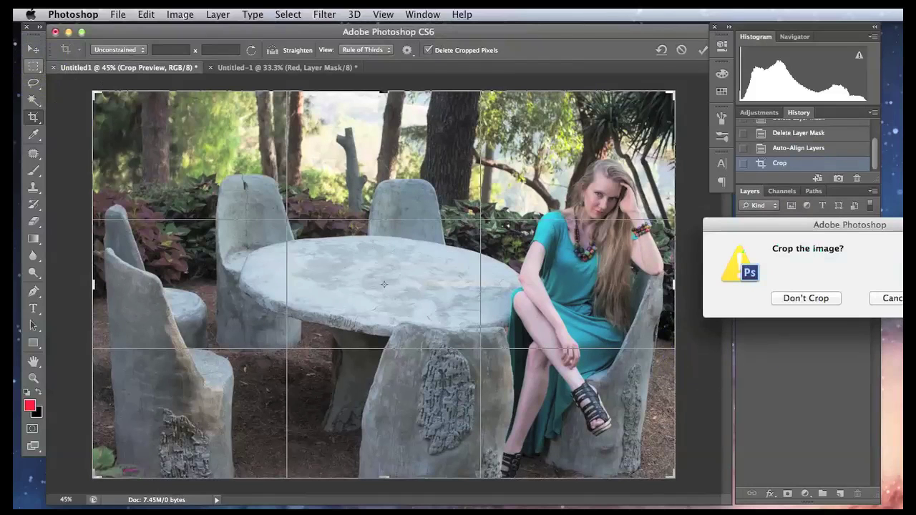
key("Return")
left_click(837, 263)
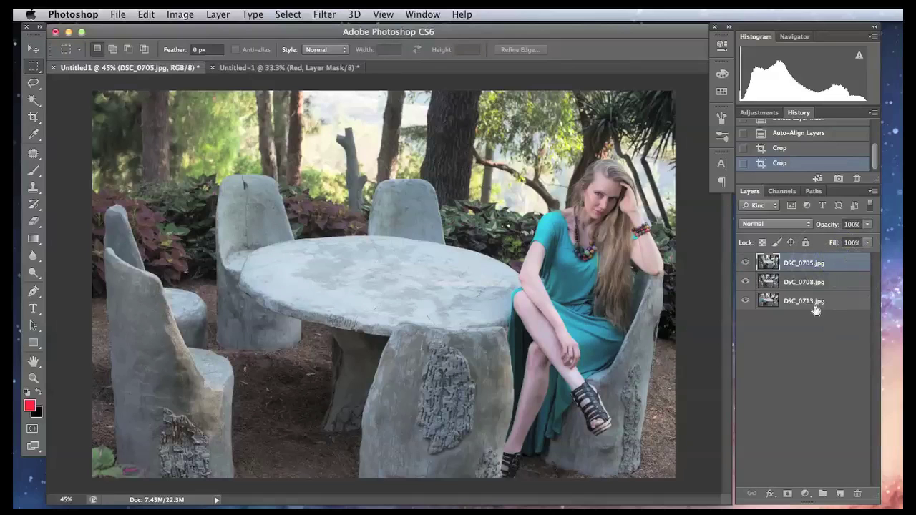
Step: Hide DSC_0705 so DSC_0708 shows over DSC_0713, with DSC_0708 selected
left_click(745, 262)
left_click(745, 282)
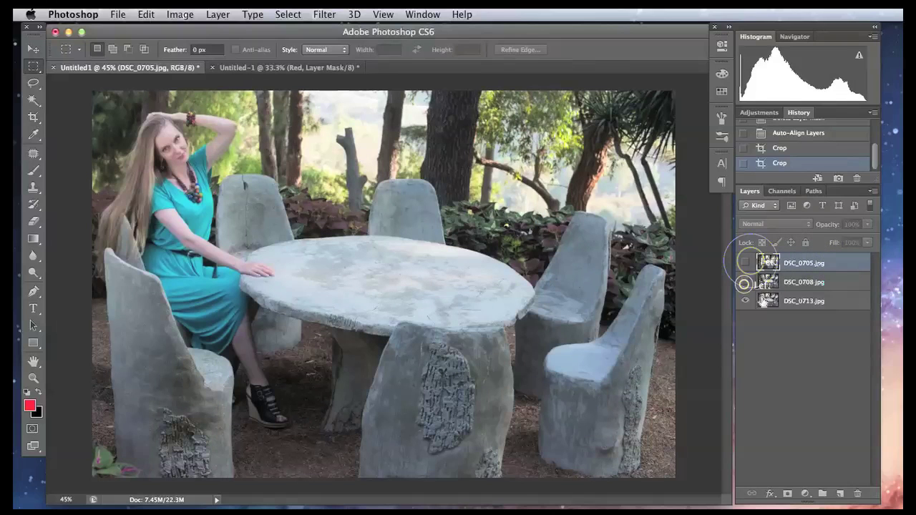
left_click(834, 302)
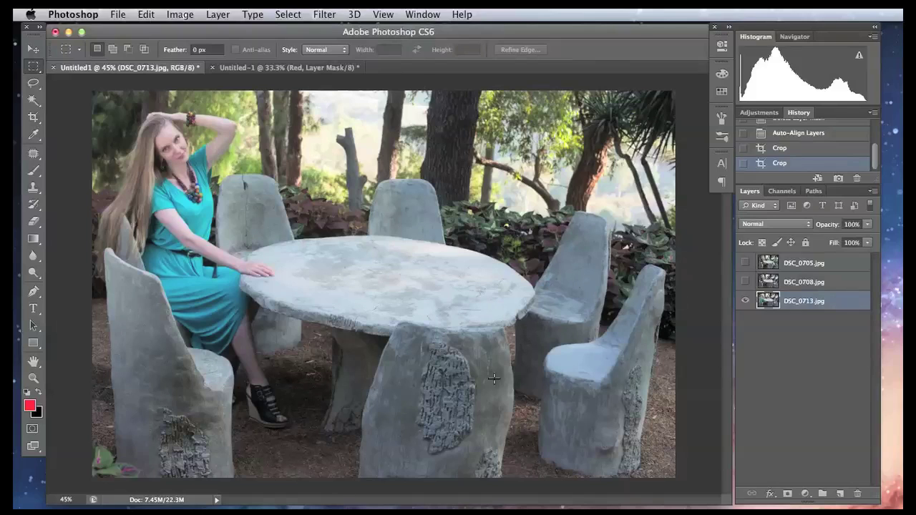
left_click(745, 282)
left_click(787, 283)
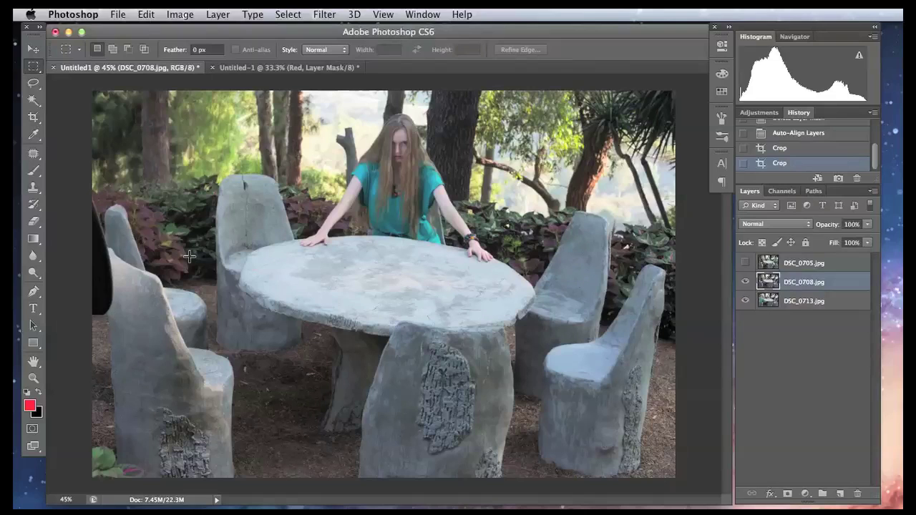
Step: Add a layer mask to DSC_0708 and paint black over the centre woman's arm
left_click(806, 284)
left_click(788, 496)
left_click(787, 495)
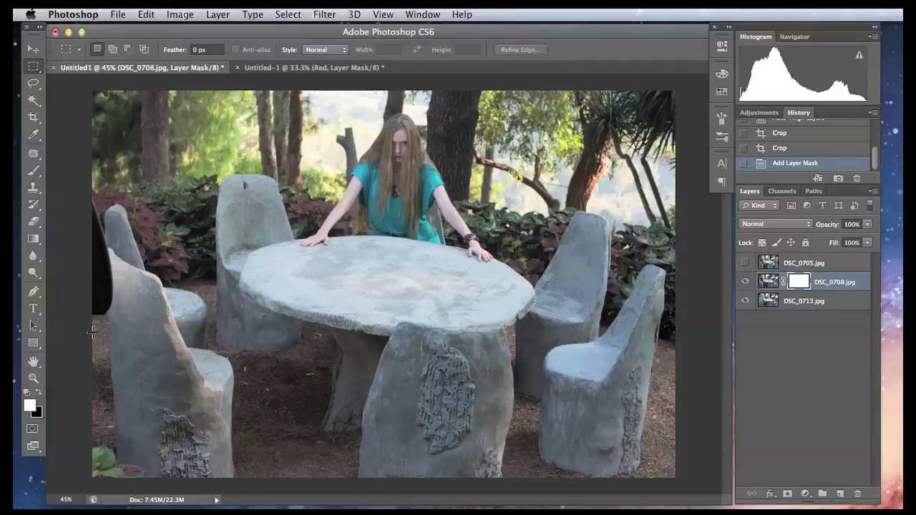
left_click(39, 391)
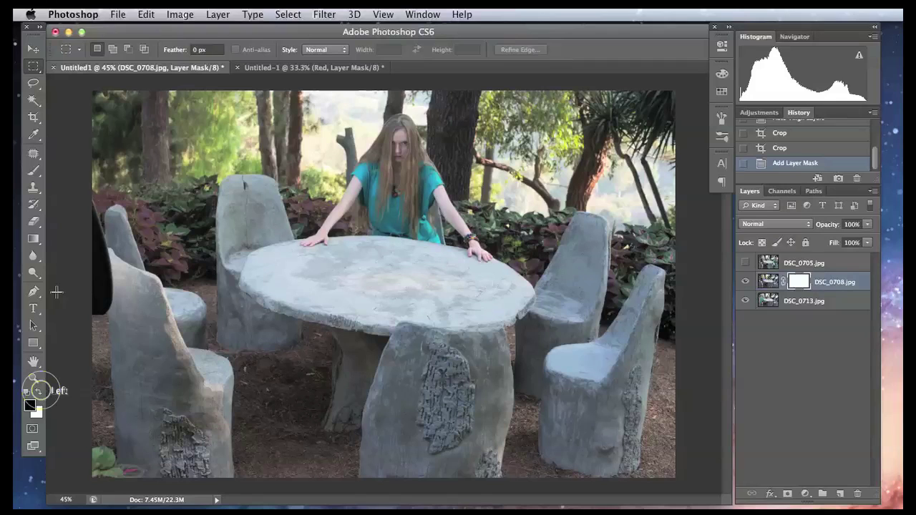
left_click(33, 170)
mouse_move(432, 201)
left_mouse_down()
mouse_move(483, 256)
mouse_move(473, 252)
mouse_move(412, 137)
mouse_move(399, 129)
mouse_move(380, 149)
mouse_move(365, 192)
left_mouse_up()
Step: With a very soft brush, mask out the woman's head, arm and hand
left_click(112, 48)
left_click_drag(96, 118, 70, 123)
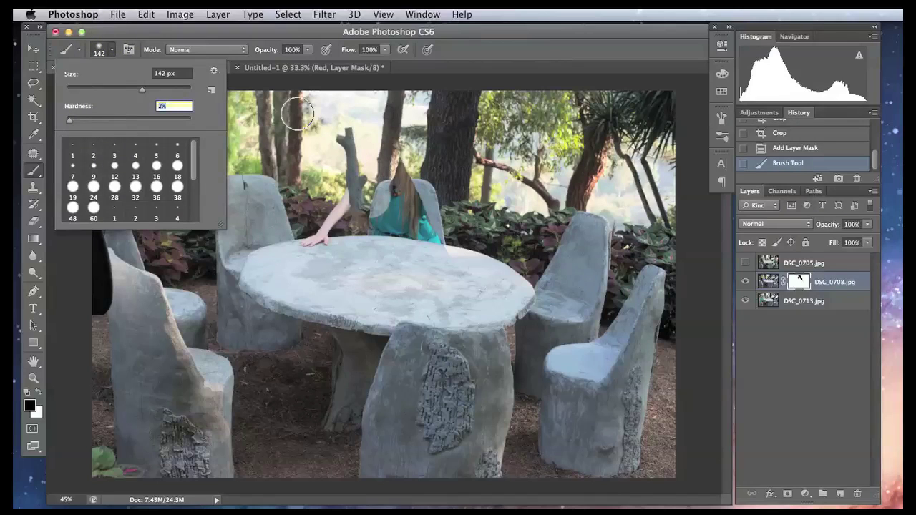
left_click(408, 190)
mouse_move(409, 190)
left_mouse_down()
mouse_move(416, 145)
mouse_move(402, 140)
mouse_move(403, 207)
mouse_move(419, 241)
left_mouse_up()
mouse_move(360, 235)
left_mouse_down()
mouse_move(332, 202)
mouse_move(312, 241)
mouse_move(336, 232)
mouse_move(325, 193)
mouse_move(315, 226)
mouse_move(397, 251)
mouse_move(429, 241)
left_mouse_up()
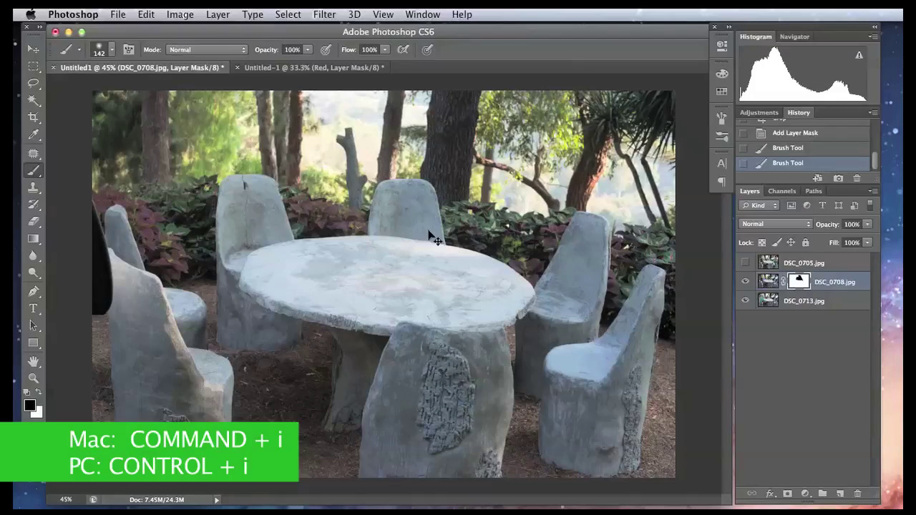
Step: Invert the DSC_0708 mask so only the standing woman shows, and make DSC_0705 visible
key("super+i")
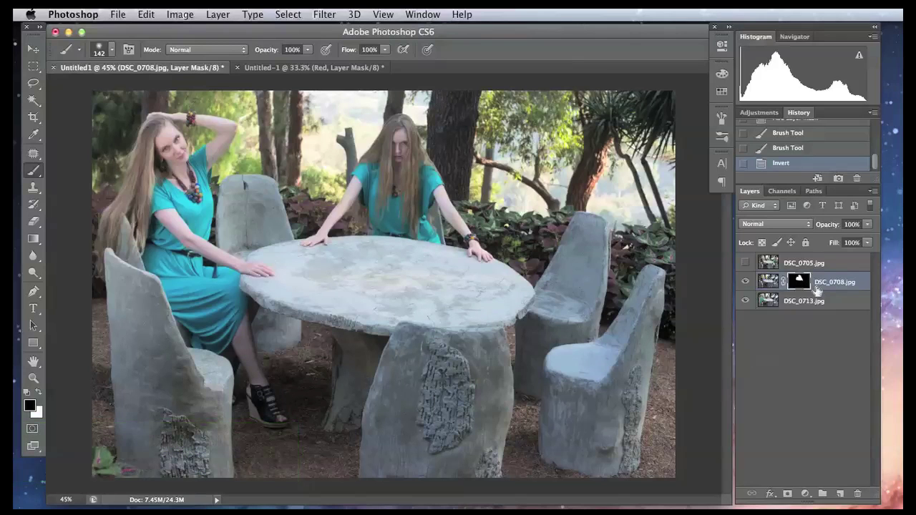
left_click(841, 263)
left_click(745, 264)
Step: Mask DSC_0705, paint black over the right woman and chair, then invert the mask
left_click(746, 263)
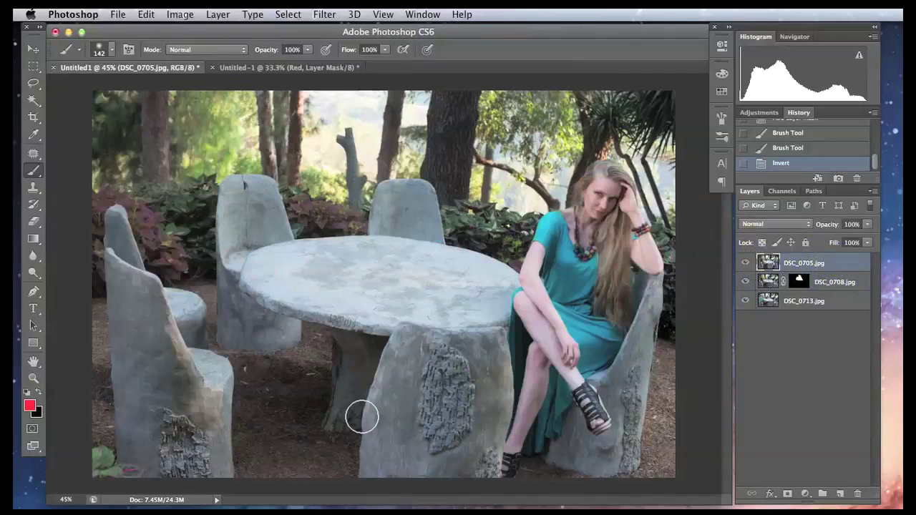
left_click(842, 262)
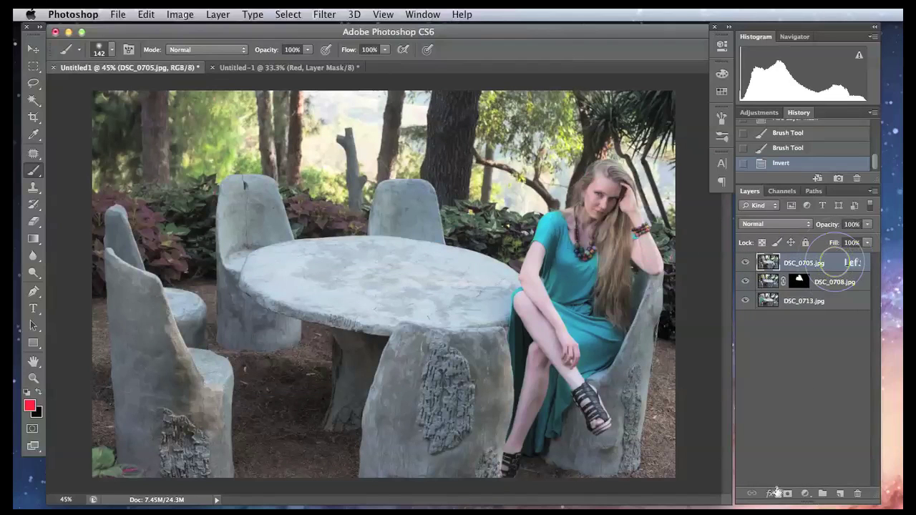
left_click(787, 494)
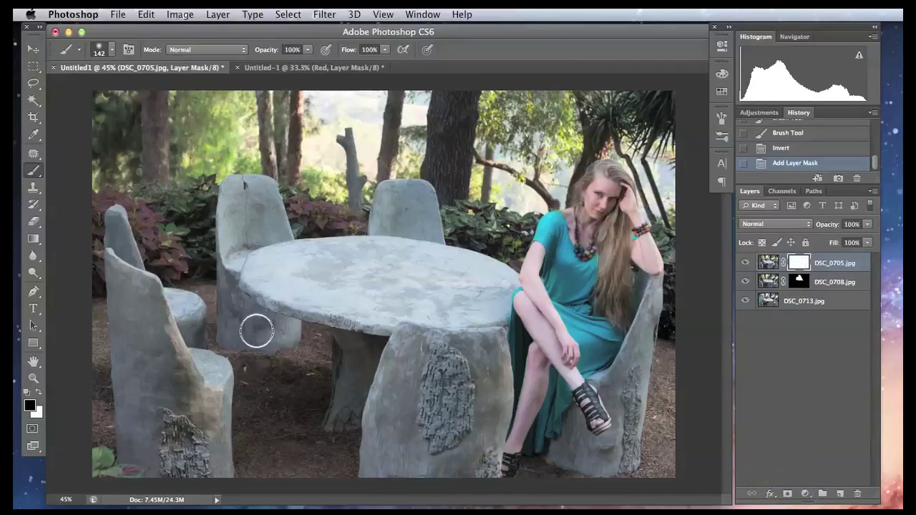
mouse_move(611, 193)
left_mouse_down()
mouse_move(573, 179)
mouse_move(555, 284)
mouse_move(550, 268)
mouse_move(526, 315)
mouse_move(540, 360)
mouse_move(568, 381)
mouse_move(592, 426)
mouse_move(593, 361)
mouse_move(568, 365)
mouse_move(573, 291)
mouse_move(612, 278)
mouse_move(626, 297)
mouse_move(649, 245)
mouse_move(621, 230)
mouse_move(622, 243)
mouse_move(569, 308)
mouse_move(505, 457)
mouse_move(535, 453)
mouse_move(548, 382)
left_mouse_up()
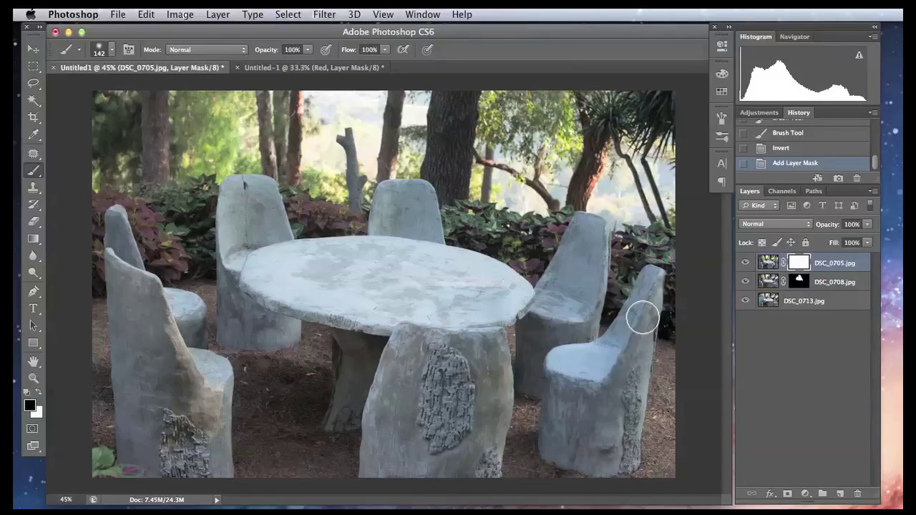
mouse_move(642, 318)
left_mouse_down()
mouse_move(648, 286)
mouse_move(610, 229)
mouse_move(548, 360)
mouse_move(549, 403)
mouse_move(525, 347)
mouse_move(493, 388)
mouse_move(564, 408)
left_mouse_up()
key("super+i")
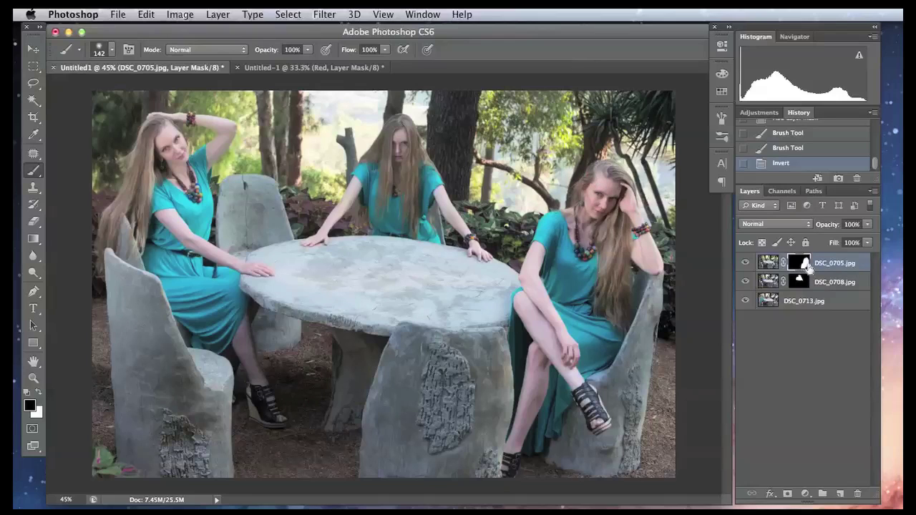
Step: Brush the DSC_0705 mask around the right woman's head, switching between white and black
left_click(39, 394)
left_click(39, 394)
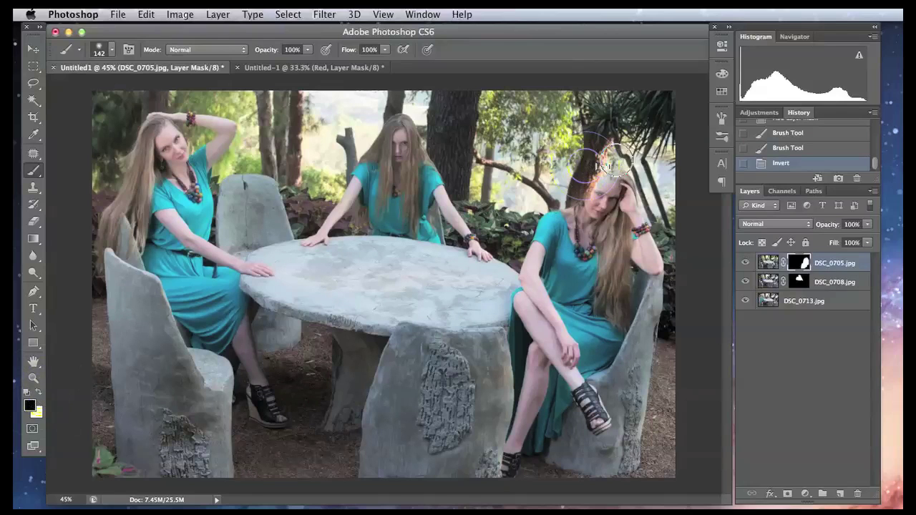
mouse_move(605, 165)
left_mouse_down()
mouse_move(536, 236)
mouse_move(572, 214)
mouse_move(601, 175)
mouse_move(611, 202)
mouse_move(598, 179)
mouse_move(540, 240)
mouse_move(517, 446)
mouse_move(579, 357)
mouse_move(624, 214)
left_mouse_up()
left_click(38, 392)
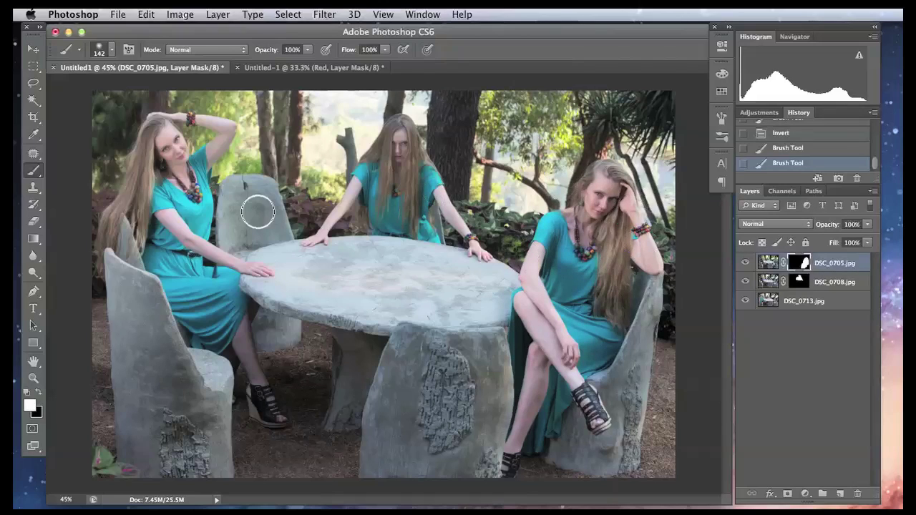